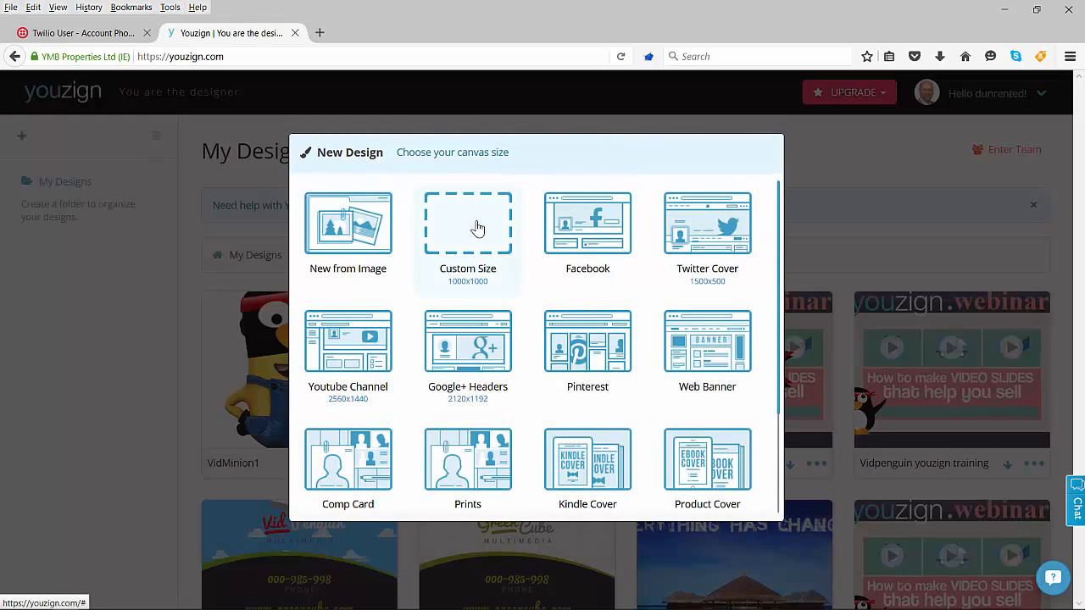
Step: Create a new custom-size design and set its canvas to 1280 px wide and 720 px high
{"action": "left_click", "coordinate": [478, 228]}
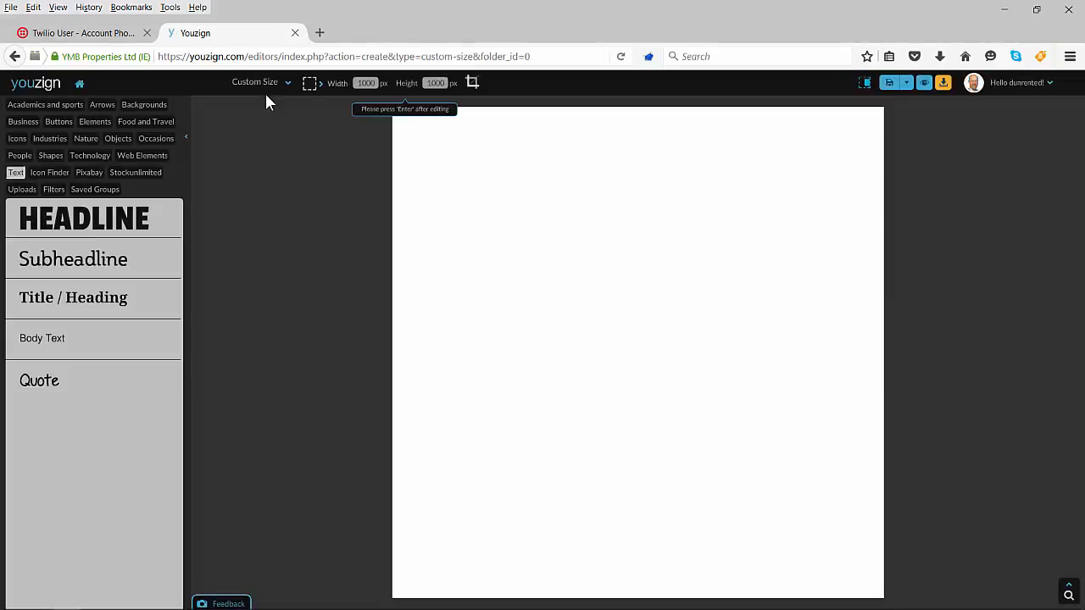
{"action": "left_click_drag", "start_coordinate": [367, 83], "coordinate": [313, 90]}
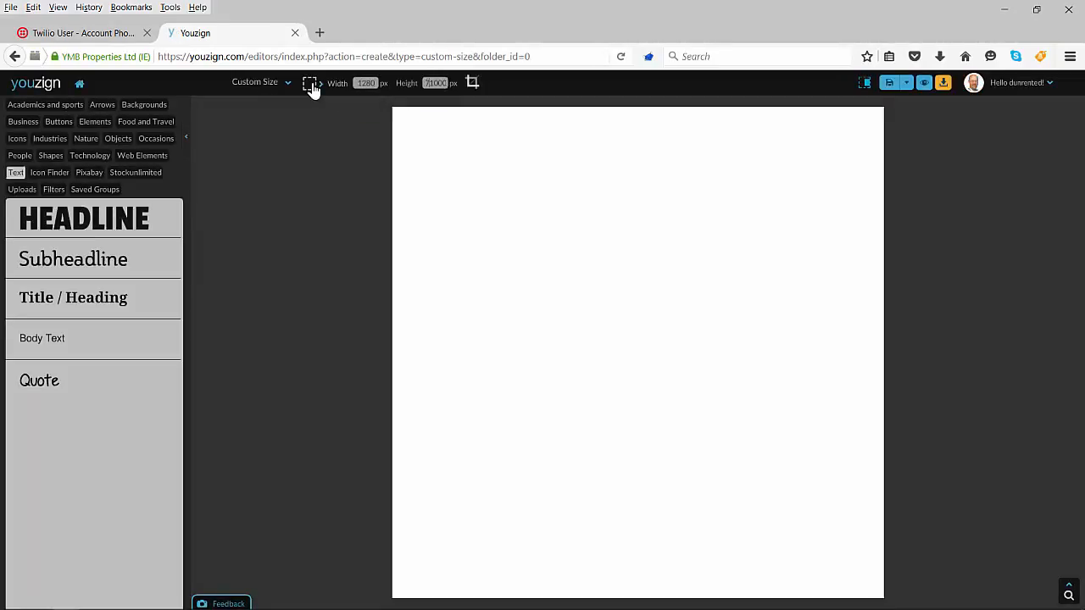
{"action": "type", "text": "20"}
{"action": "key", "text": "Return"}
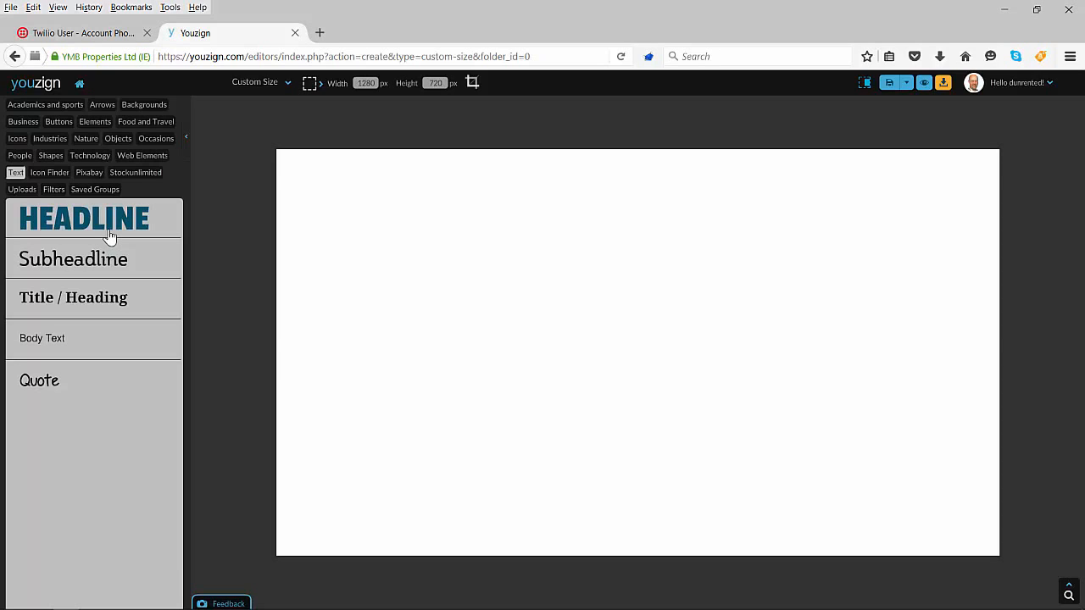
Step: Add the Pixabay photo of the girl in the fur-trimmed hood and shift it to the left side of the canvas
{"action": "left_click", "coordinate": [20, 156]}
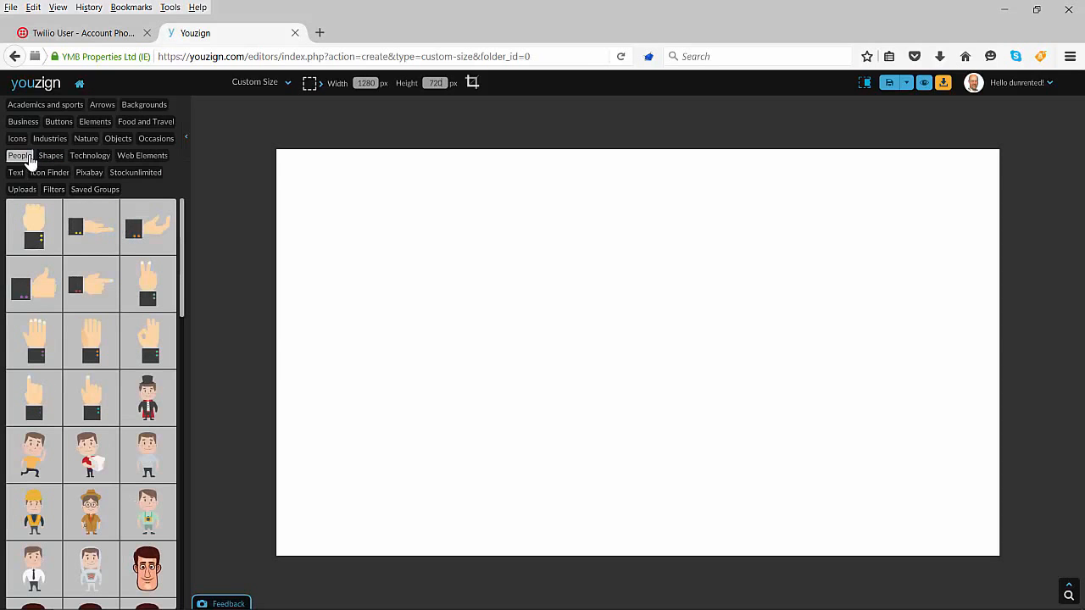
{"action": "left_click", "coordinate": [89, 173]}
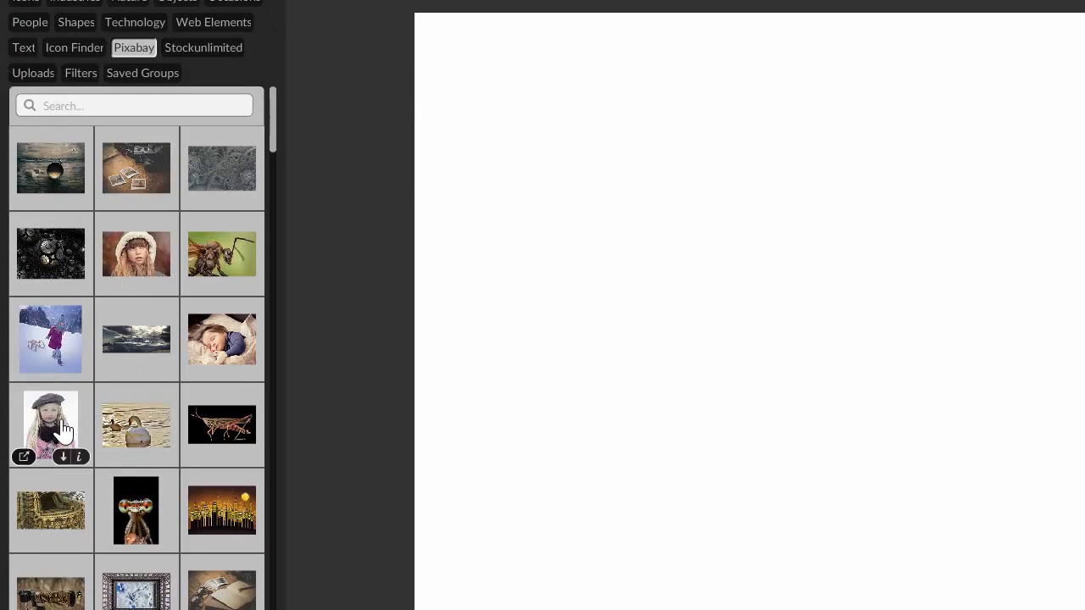
{"action": "left_click", "coordinate": [131, 259]}
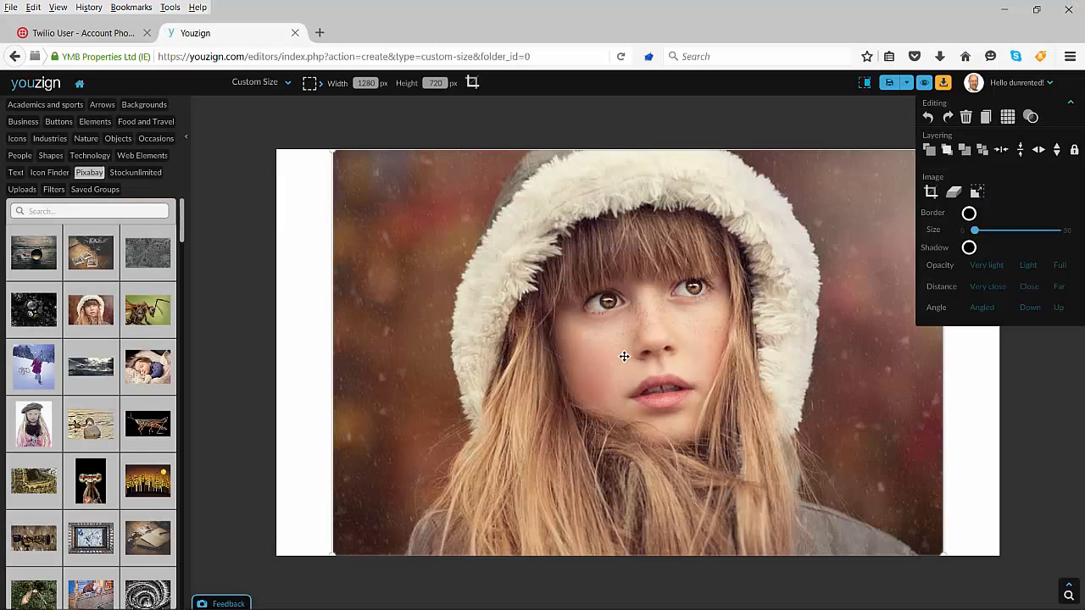
{"action": "left_click_drag", "start_coordinate": [624, 356], "coordinate": [539, 340]}
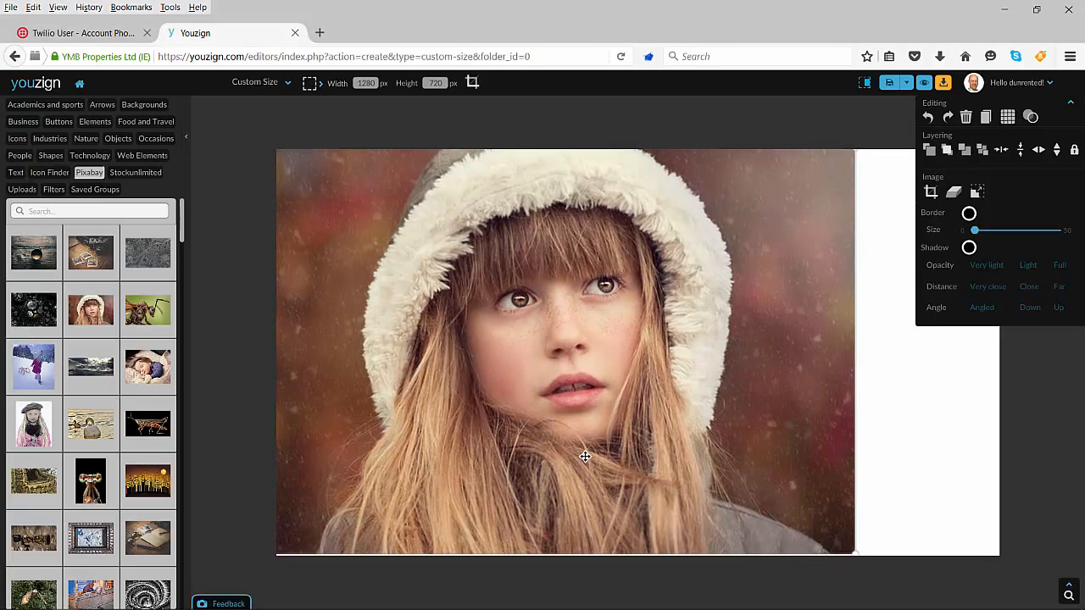
{"action": "mouse_move", "coordinate": [585, 456]}
{"action": "left_mouse_down"}
{"action": "mouse_move", "coordinate": [539, 457]}
{"action": "mouse_move", "coordinate": [566, 457]}
{"action": "left_mouse_up"}
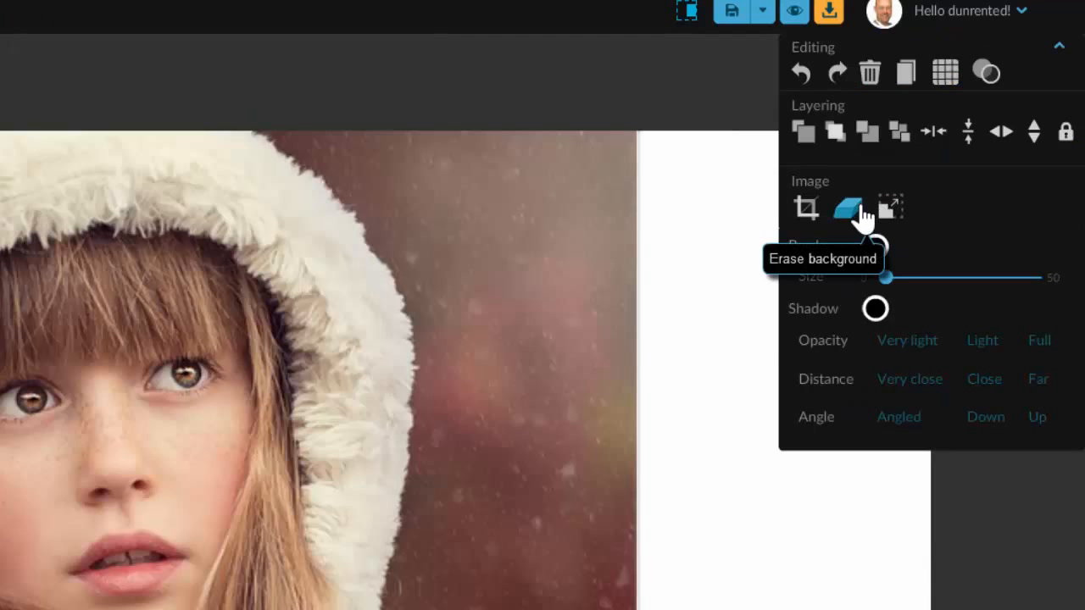
Step: Start erasing the photo's background and mark the areas on both sides of the girl for removal
{"action": "left_click", "coordinate": [956, 194]}
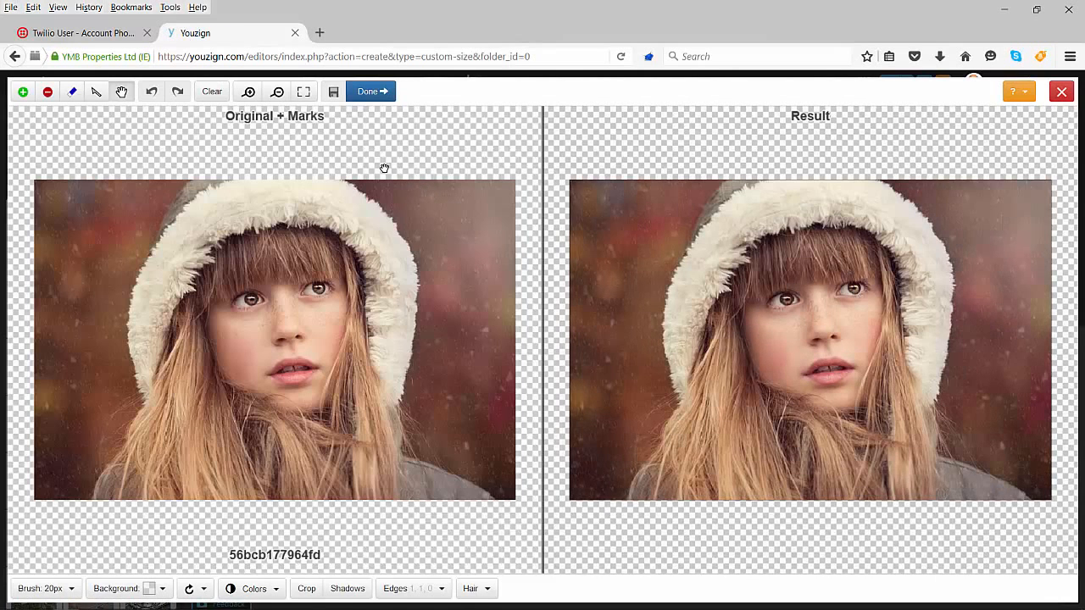
{"action": "left_click", "coordinate": [47, 92]}
{"action": "left_click", "coordinate": [441, 192]}
{"action": "mouse_move", "coordinate": [426, 184]}
{"action": "left_mouse_down"}
{"action": "mouse_move", "coordinate": [451, 238]}
{"action": "mouse_move", "coordinate": [465, 346]}
{"action": "left_mouse_up"}
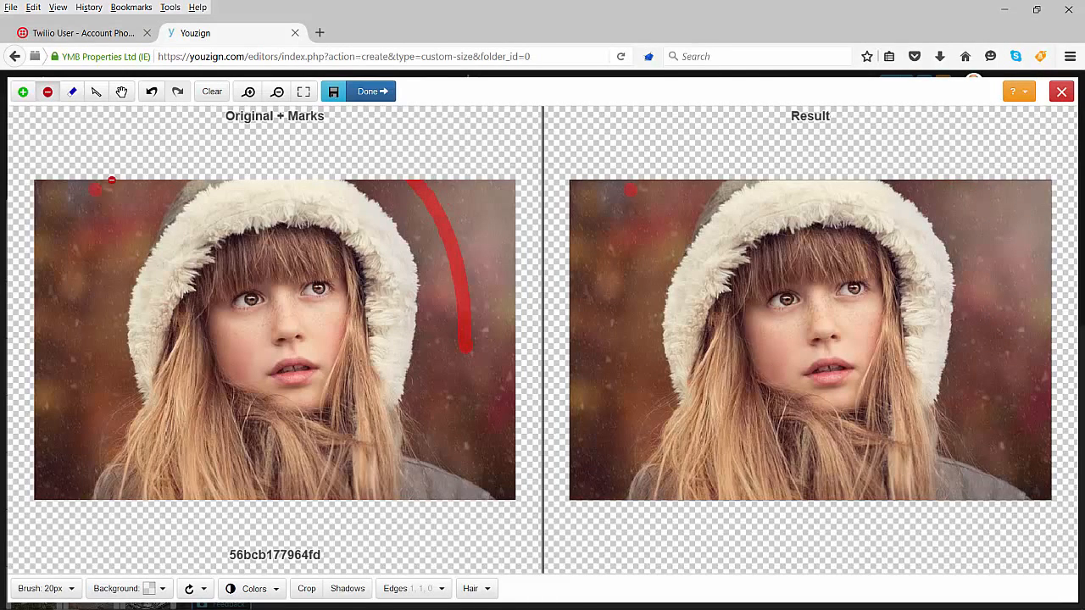
{"action": "left_click_drag", "start_coordinate": [108, 182], "coordinate": [41, 400]}
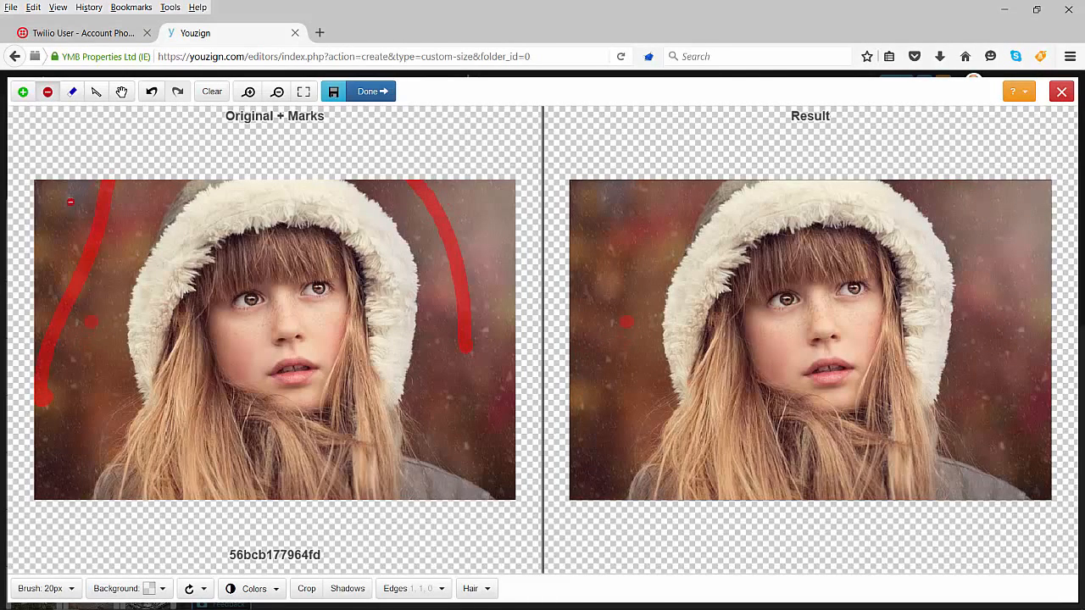
Step: Mark the girl's shoulders, hair and hood as foreground to keep, using the 20px brush
{"action": "left_click", "coordinate": [22, 93]}
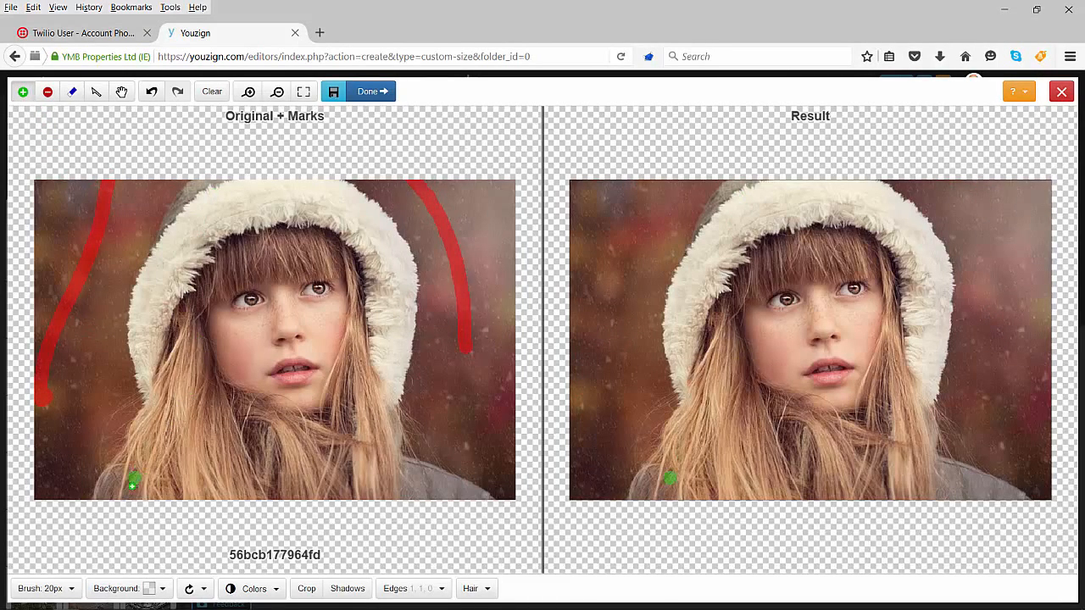
{"action": "mouse_move", "coordinate": [110, 488]}
{"action": "left_mouse_down"}
{"action": "mouse_move", "coordinate": [178, 436]}
{"action": "mouse_move", "coordinate": [148, 330]}
{"action": "mouse_move", "coordinate": [212, 246]}
{"action": "mouse_move", "coordinate": [320, 219]}
{"action": "mouse_move", "coordinate": [194, 198]}
{"action": "mouse_move", "coordinate": [206, 189]}
{"action": "mouse_move", "coordinate": [344, 206]}
{"action": "mouse_move", "coordinate": [358, 335]}
{"action": "left_mouse_up"}
{"action": "mouse_move", "coordinate": [371, 384]}
{"action": "left_mouse_down"}
{"action": "mouse_move", "coordinate": [383, 437]}
{"action": "mouse_move", "coordinate": [490, 503]}
{"action": "left_mouse_up"}
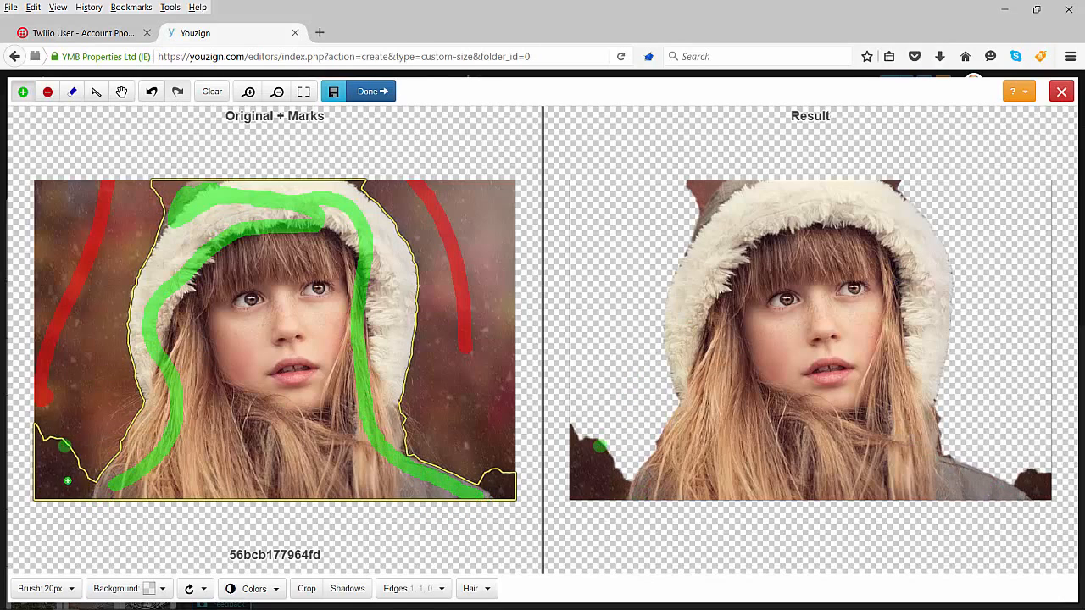
{"action": "key", "text": "space"}
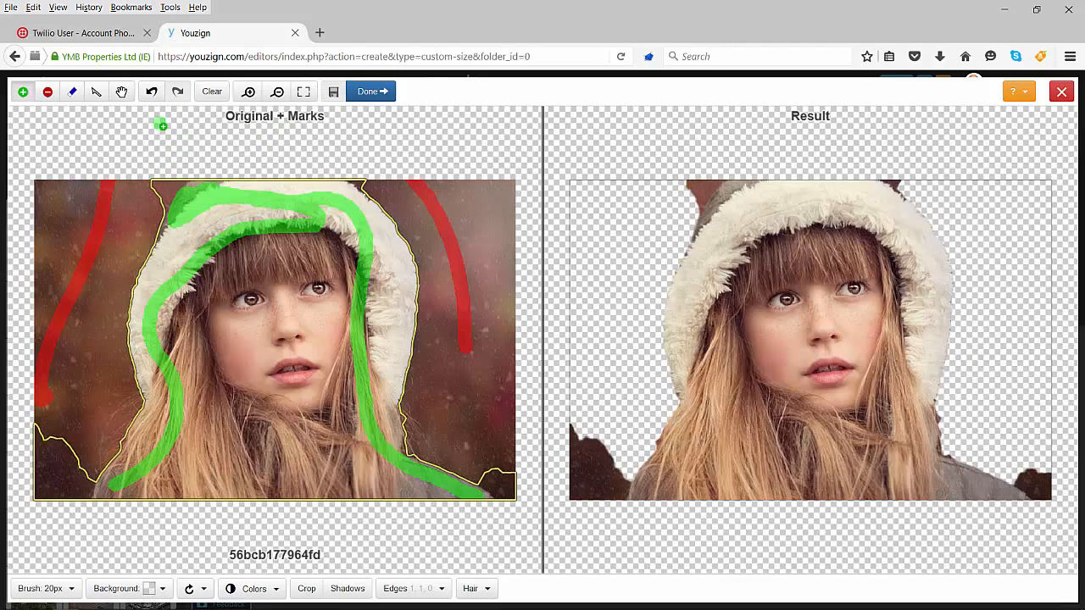
Step: Mark the leftover background patches beside the top of the hood and in the lower corner for removal
{"action": "left_click", "coordinate": [47, 93]}
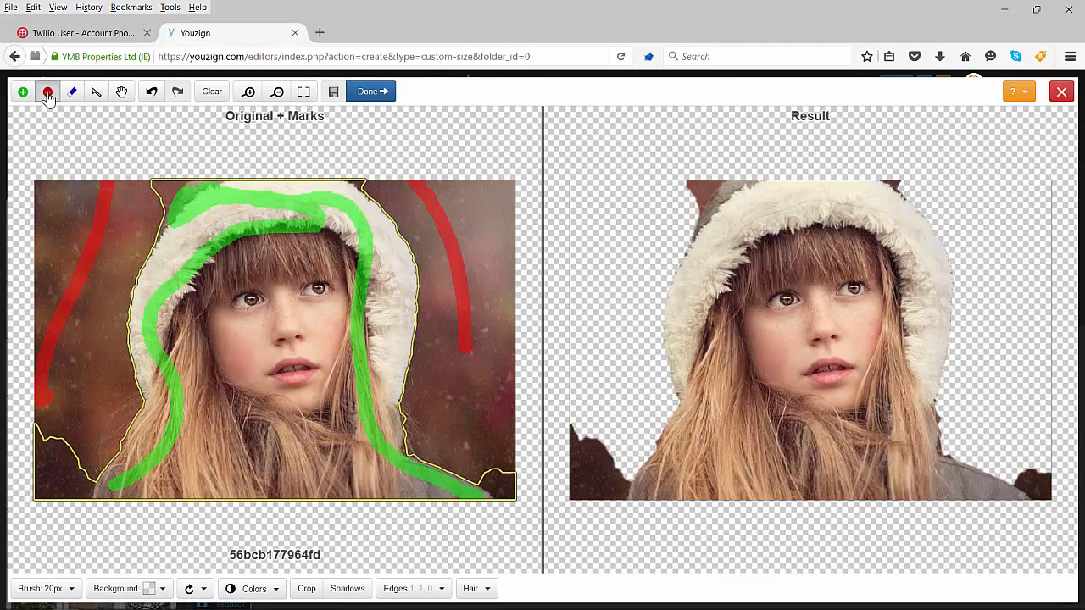
{"action": "left_click_drag", "start_coordinate": [151, 205], "coordinate": [176, 181]}
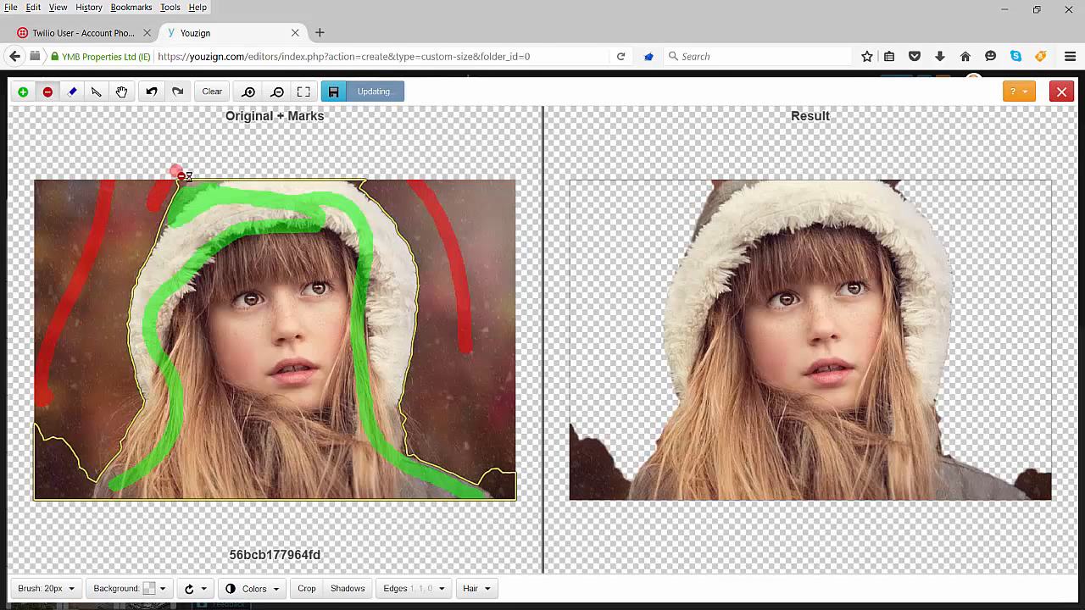
{"action": "left_click_drag", "start_coordinate": [359, 181], "coordinate": [376, 186]}
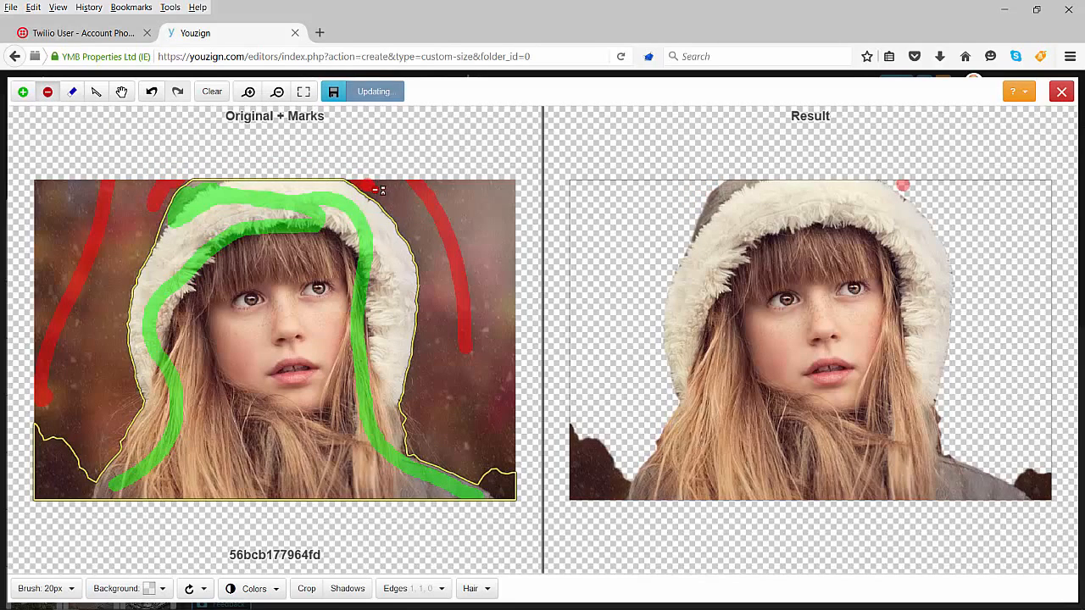
{"action": "left_click_drag", "start_coordinate": [487, 466], "coordinate": [504, 502]}
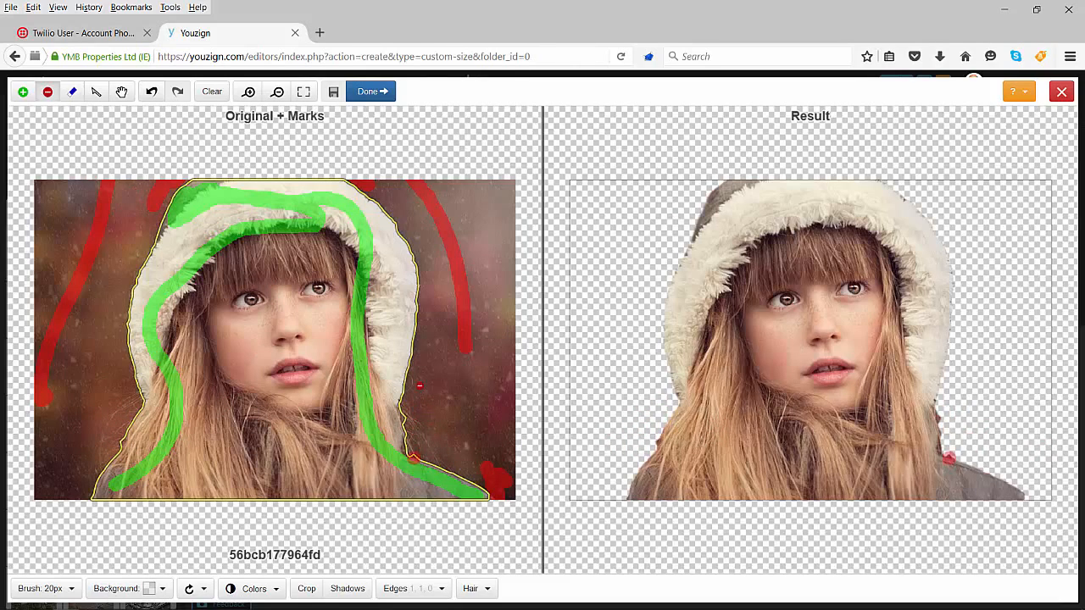
Step: Reshape the cutout outline between the hood's right edge and the shoulder, and apply the background removal
{"action": "left_click", "coordinate": [95, 96]}
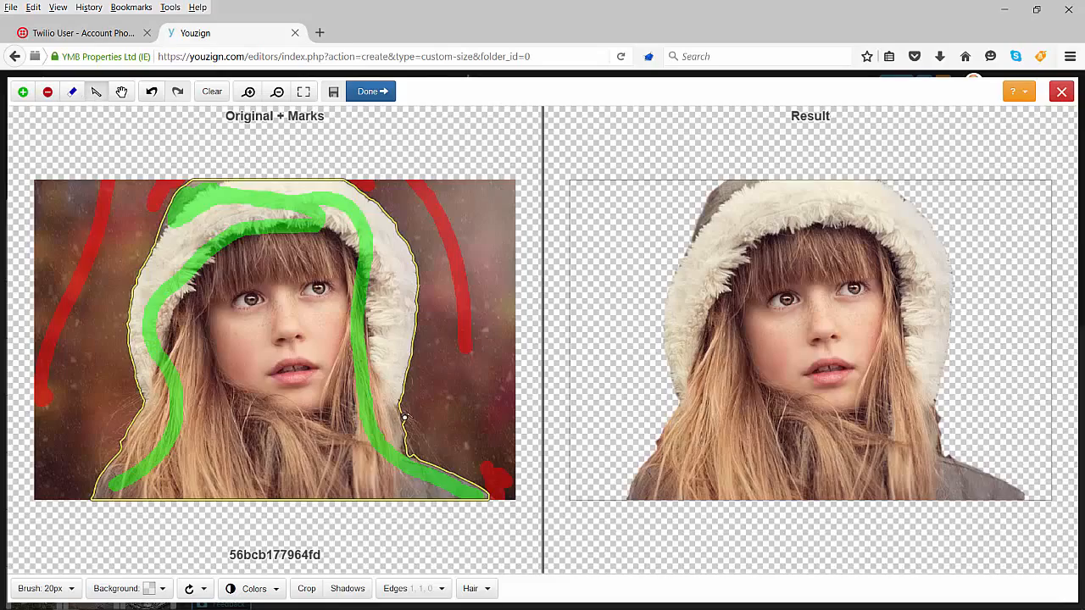
{"action": "left_click_drag", "start_coordinate": [411, 429], "coordinate": [406, 454]}
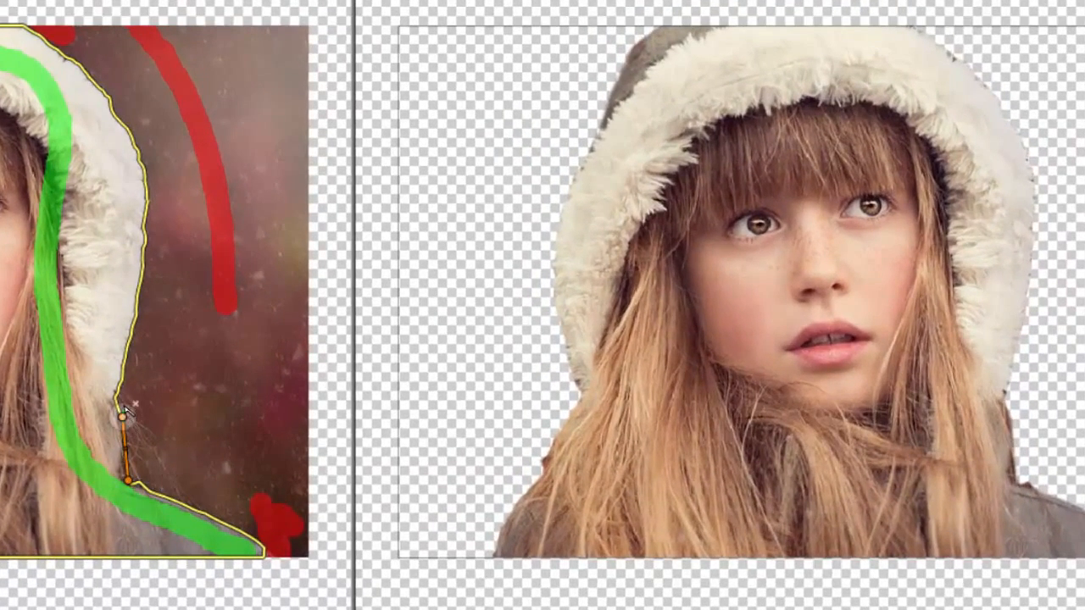
{"action": "left_click_drag", "start_coordinate": [123, 417], "coordinate": [118, 409]}
{"action": "left_click_drag", "start_coordinate": [119, 406], "coordinate": [115, 401]}
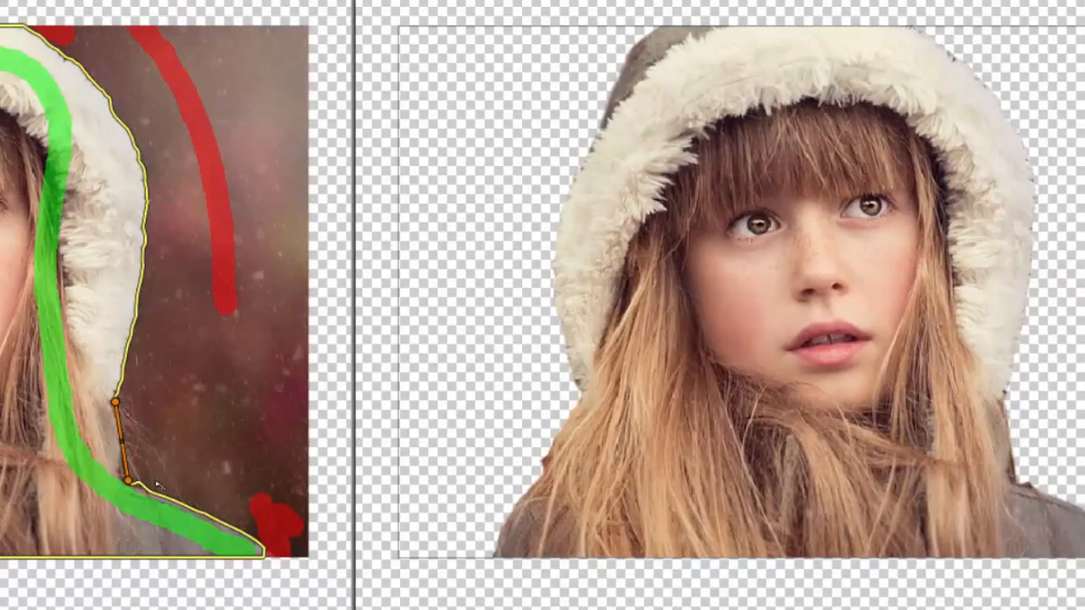
{"action": "left_click_drag", "start_coordinate": [123, 440], "coordinate": [126, 440]}
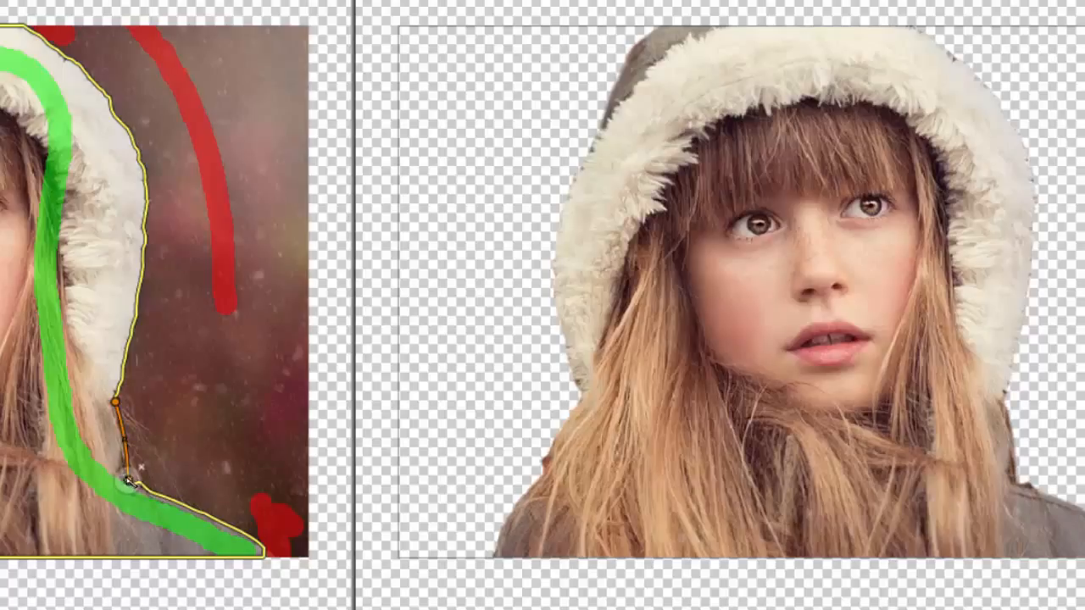
{"action": "left_click_drag", "start_coordinate": [127, 481], "coordinate": [117, 468]}
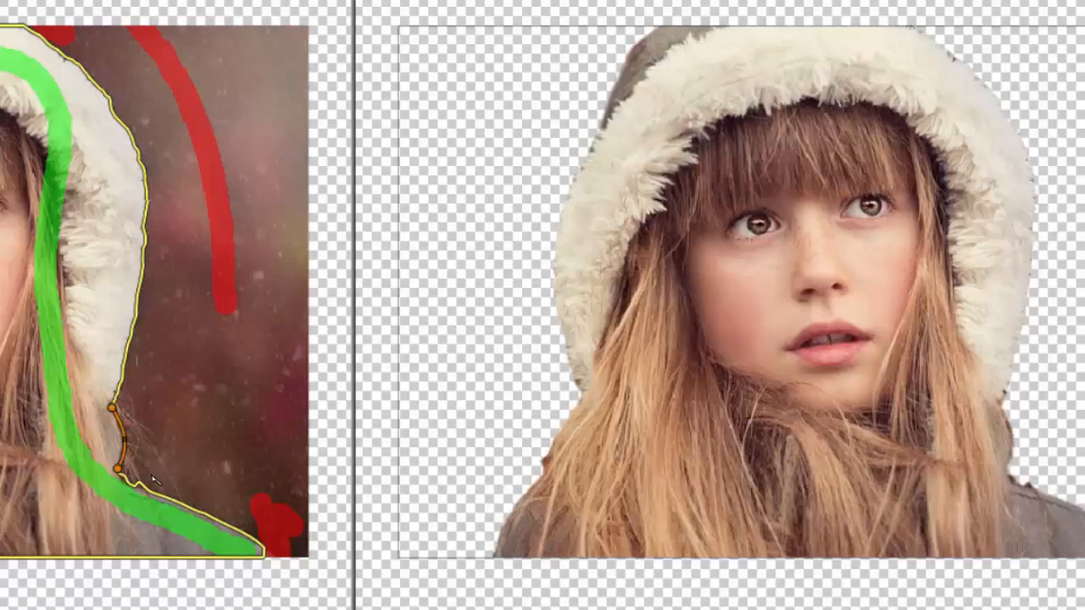
{"action": "left_click_drag", "start_coordinate": [118, 469], "coordinate": [116, 475]}
{"action": "left_click_drag", "start_coordinate": [142, 490], "coordinate": [192, 511]}
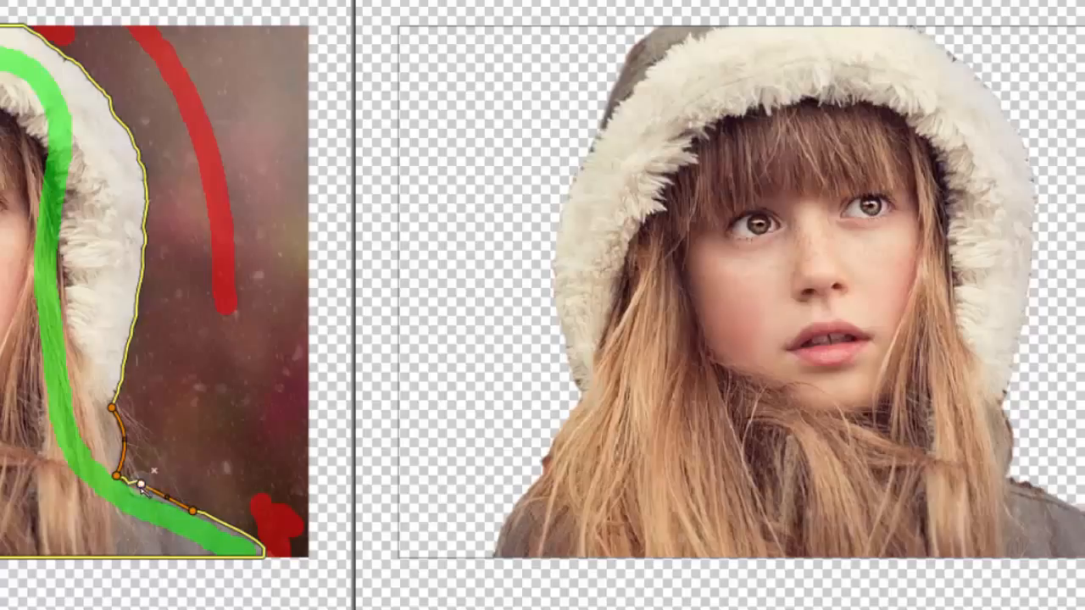
{"action": "left_click_drag", "start_coordinate": [141, 484], "coordinate": [130, 484]}
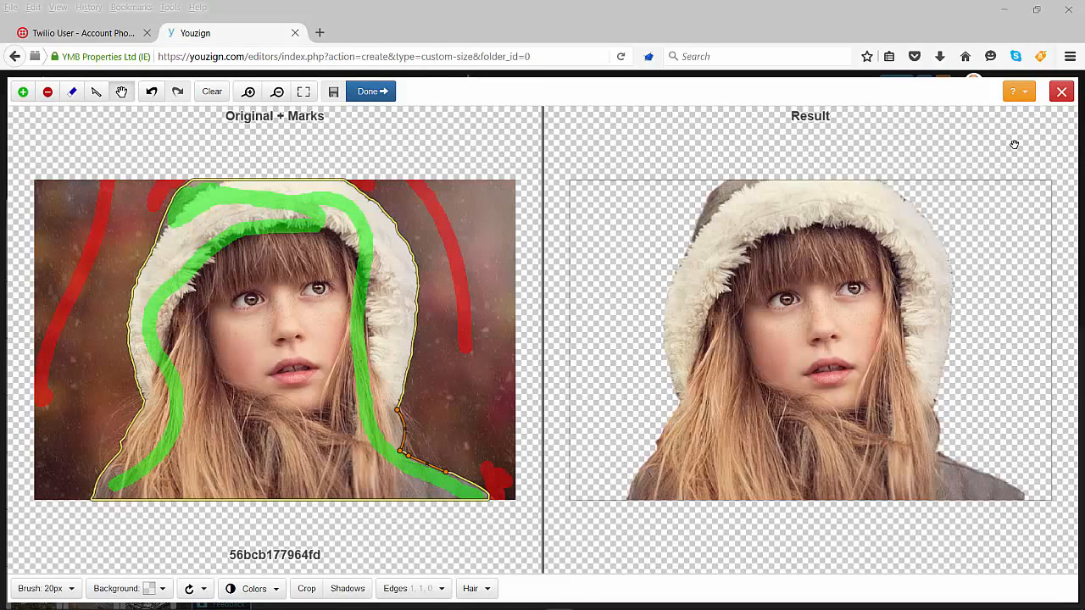
{"action": "left_click", "coordinate": [371, 93]}
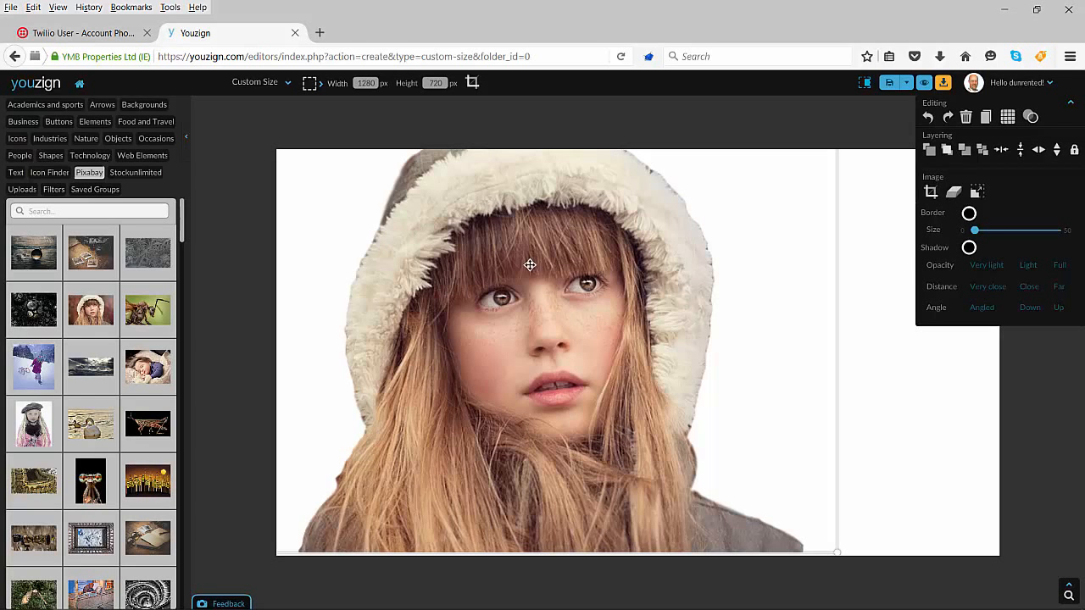
Step: Move the cut-out girl to the canvas's left edge, enlarge her slightly and deselect the image
{"action": "left_click_drag", "start_coordinate": [543, 282], "coordinate": [451, 286]}
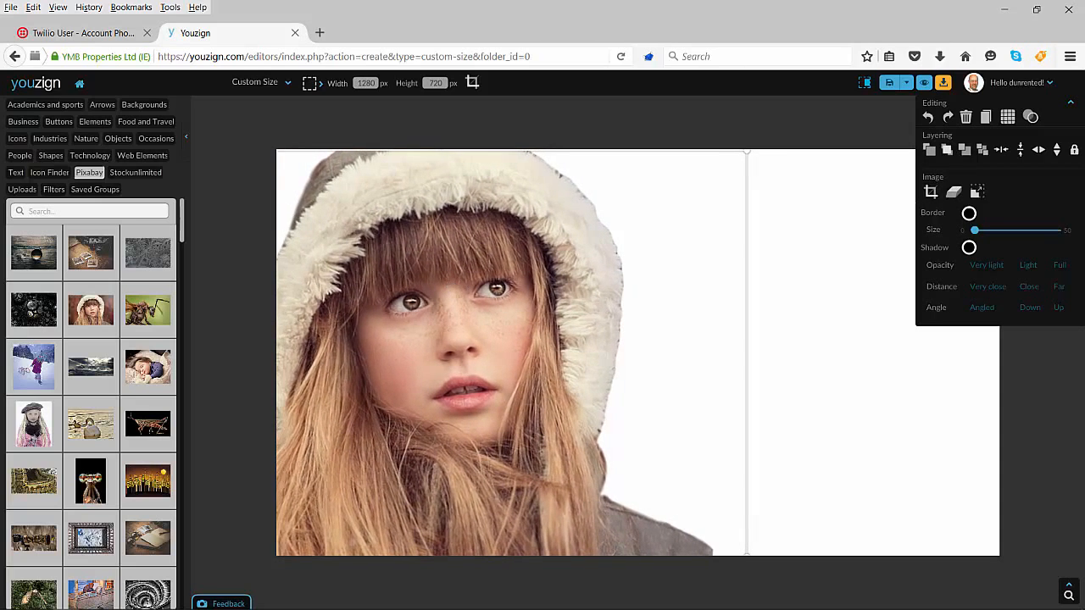
{"action": "left_click_drag", "start_coordinate": [749, 154], "coordinate": [780, 134]}
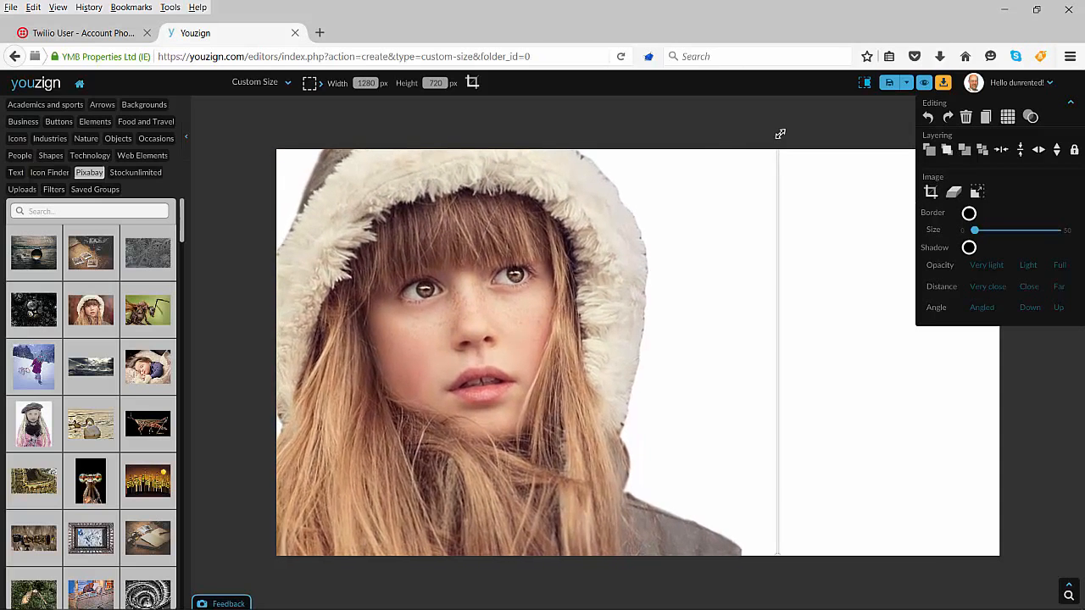
{"action": "left_click", "coordinate": [780, 134]}
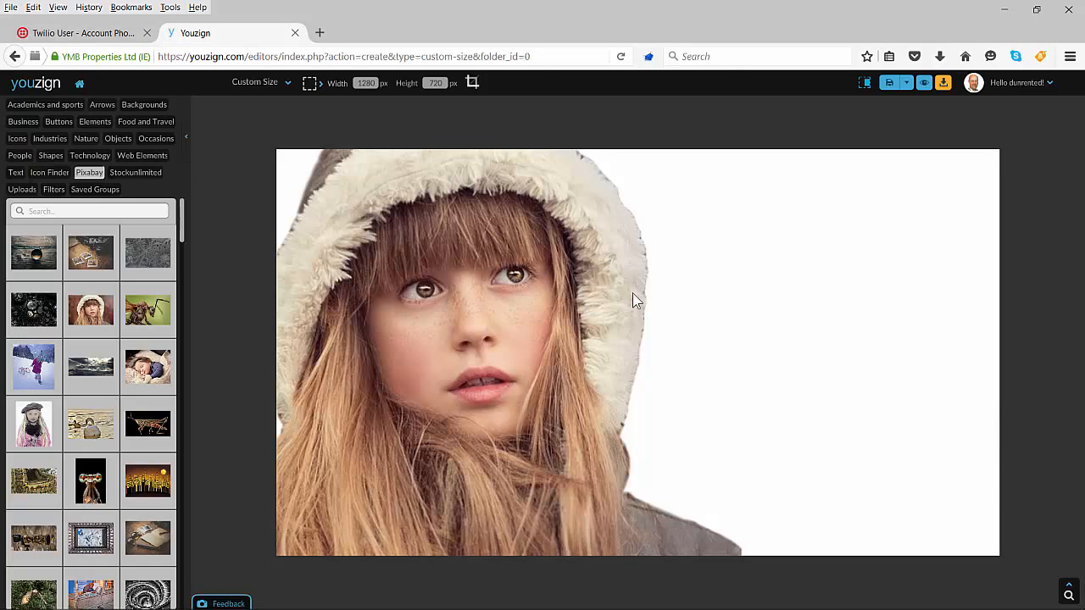
Step: Add a Quote text element and place it over the right edge of the girl's hood, extending into the white area
{"action": "left_click", "coordinate": [17, 174]}
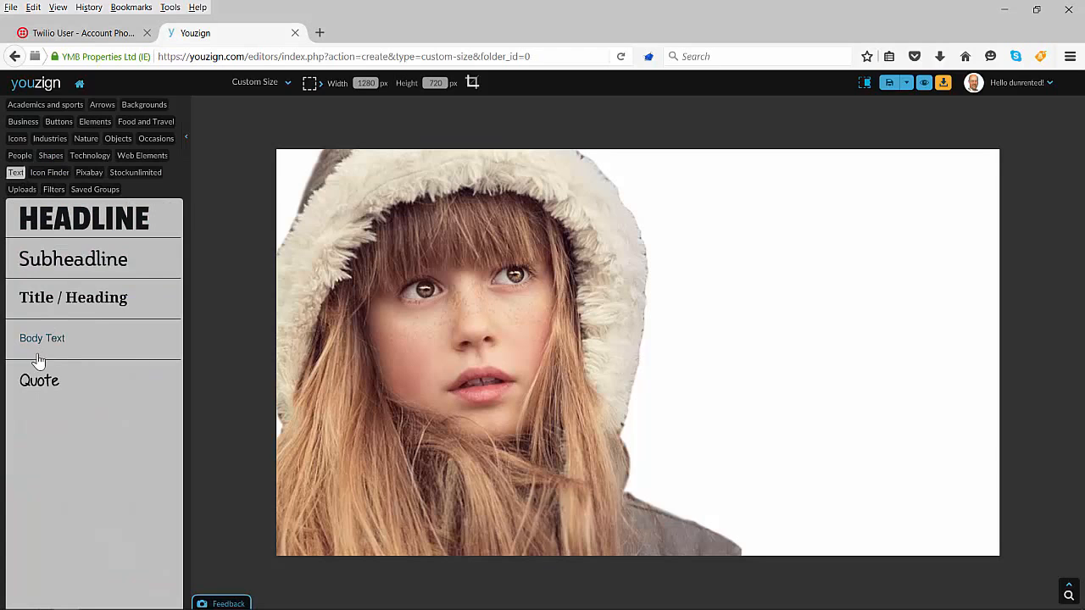
{"action": "left_click", "coordinate": [38, 380]}
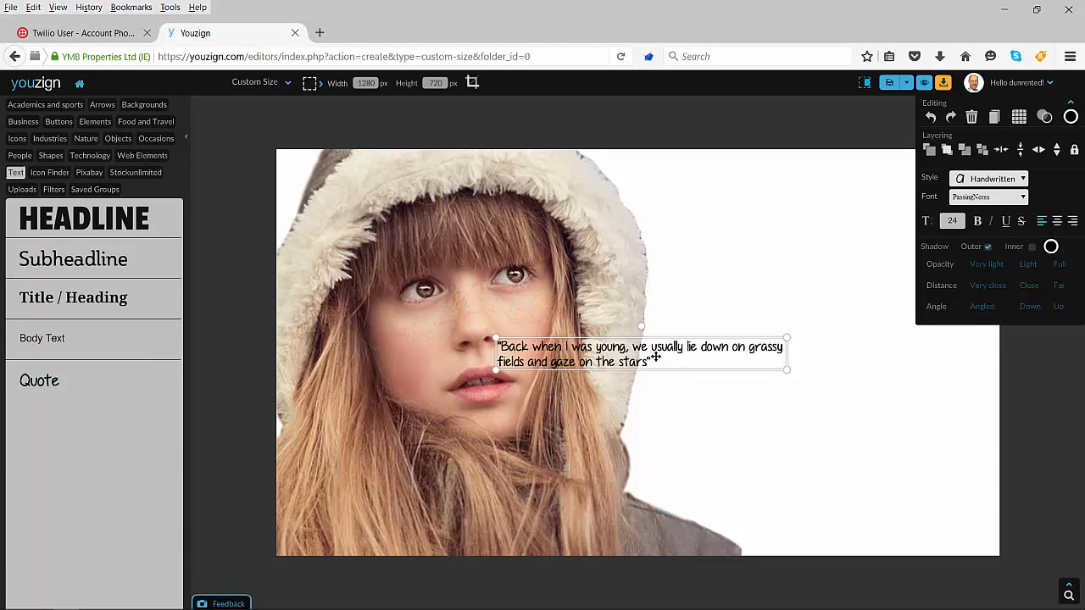
{"action": "left_click_drag", "start_coordinate": [657, 349], "coordinate": [827, 239]}
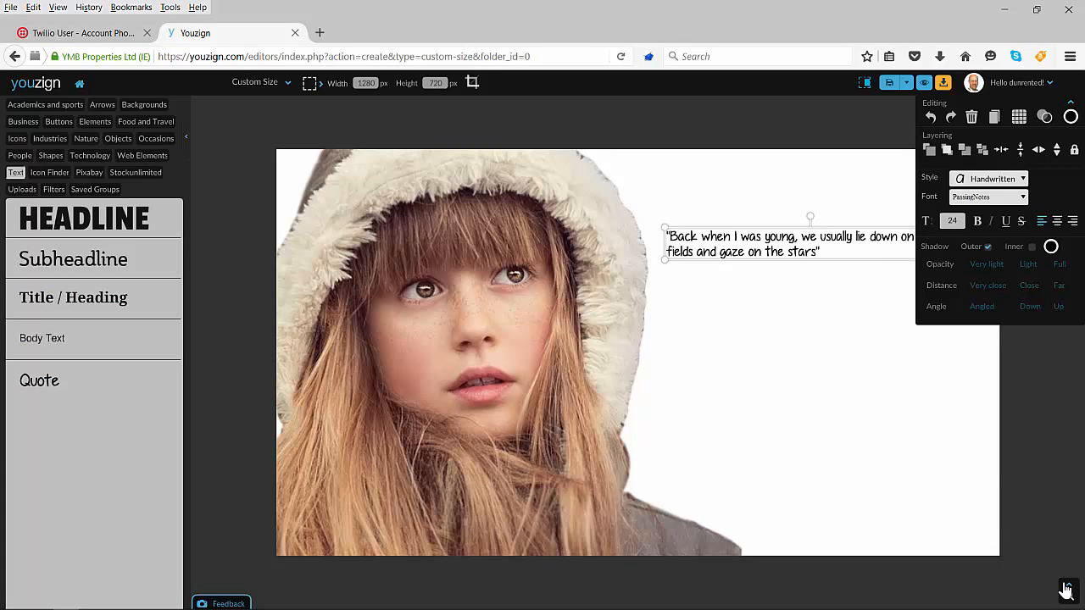
{"action": "left_click_drag", "start_coordinate": [834, 238], "coordinate": [735, 275]}
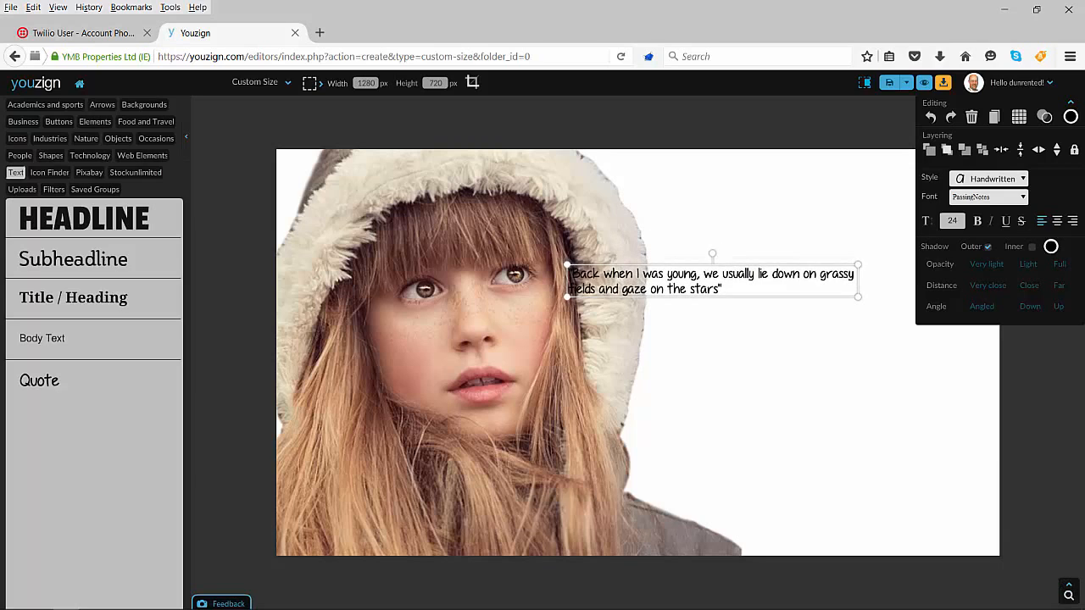
Step: Insert a line break after "young," in the quote and enlarge the text box to roughly twice its size
{"action": "double_click", "coordinate": [703, 276]}
{"action": "left_click", "coordinate": [703, 275]}
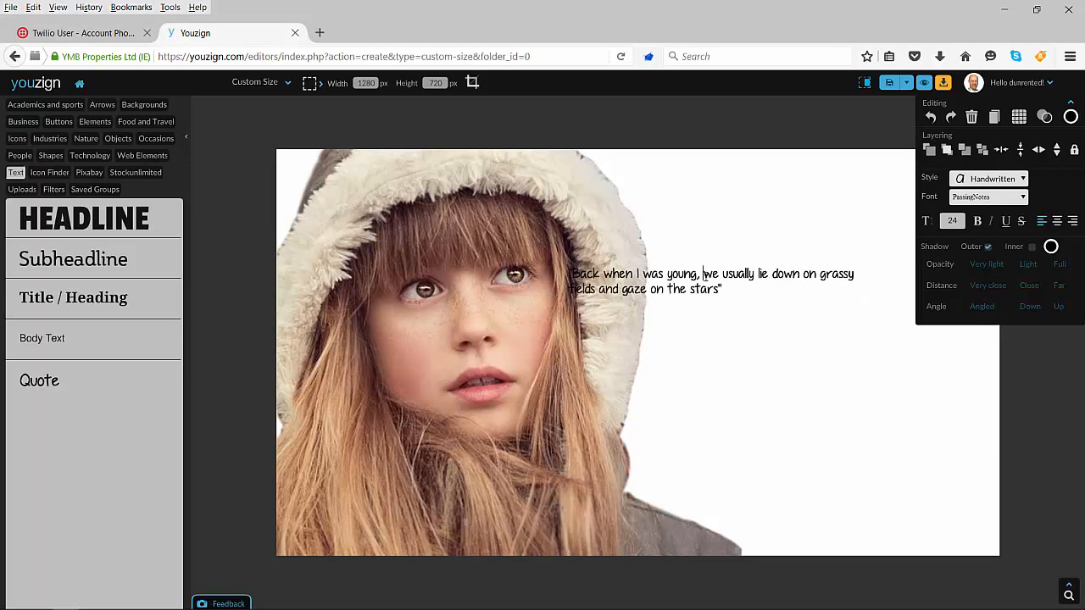
{"action": "key", "text": "Return"}
{"action": "left_click_drag", "start_coordinate": [859, 313], "coordinate": [1075, 402]}
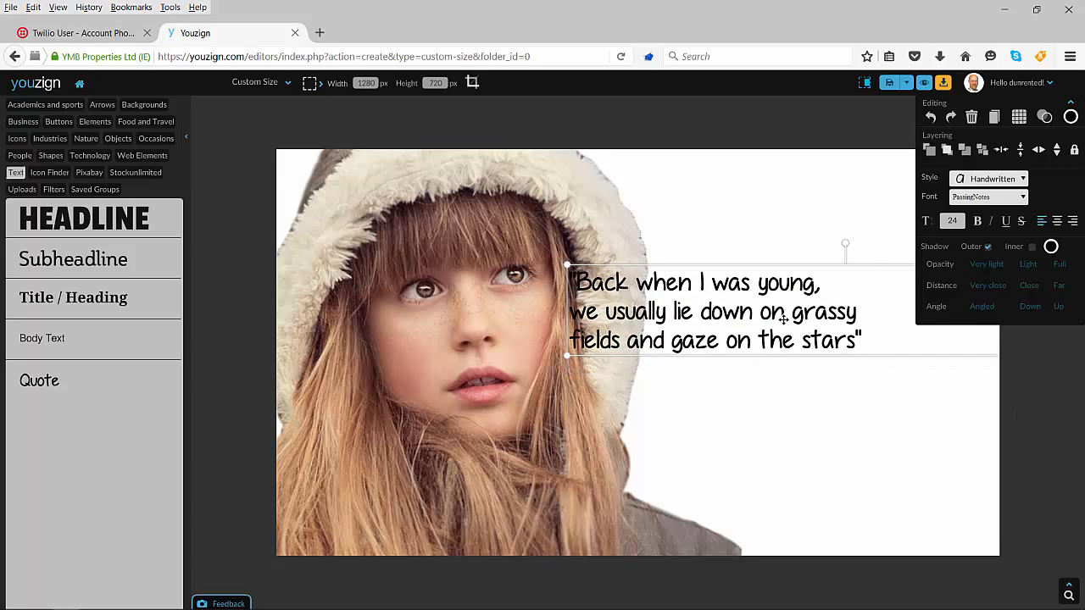
Step: Center-align the whole quote and move it beside the hood in the upper part of the white area
{"action": "left_click_drag", "start_coordinate": [727, 285], "coordinate": [811, 204]}
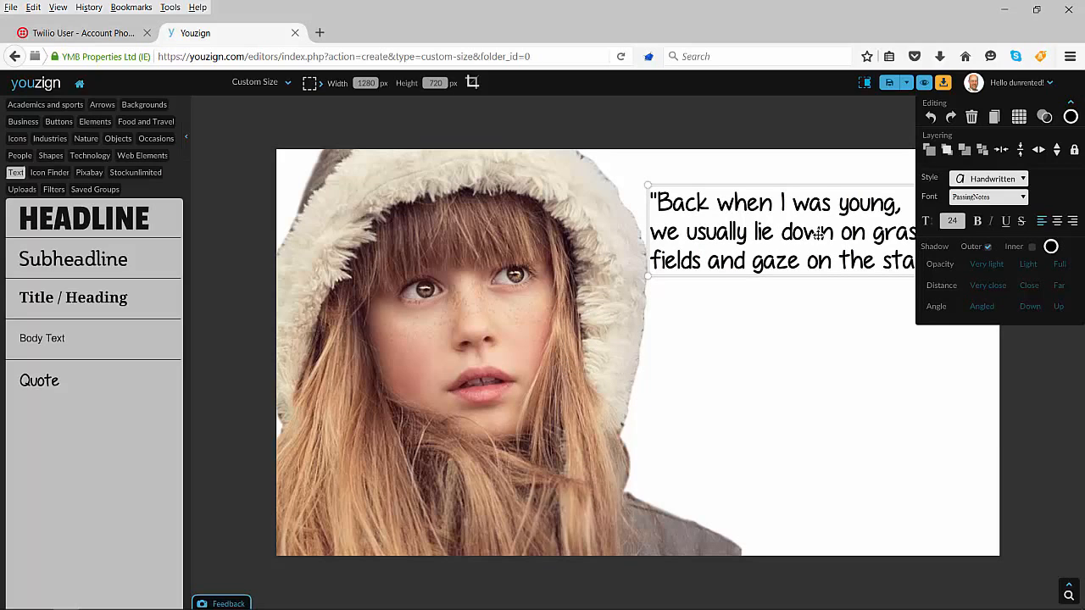
{"action": "triple_click", "coordinate": [781, 234]}
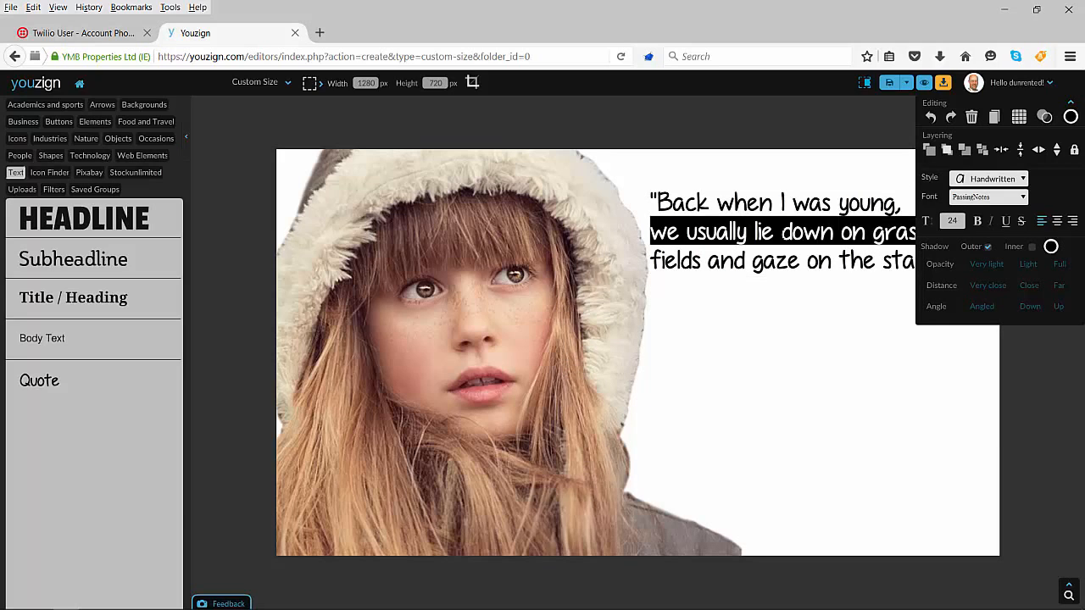
{"action": "key", "text": "ctrl+a"}
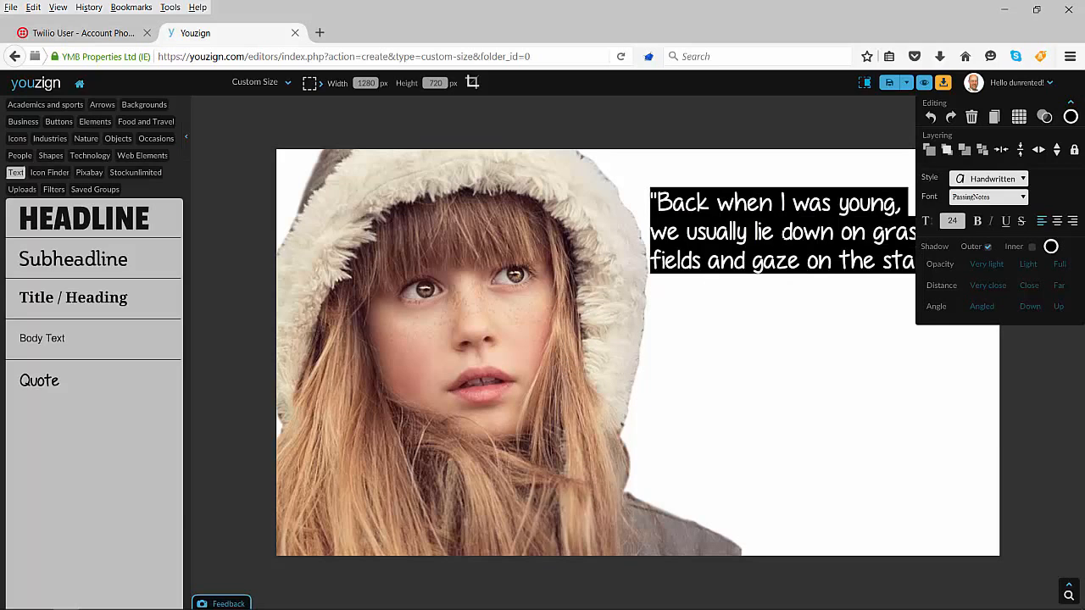
{"action": "left_click", "coordinate": [1057, 221]}
{"action": "left_click_drag", "start_coordinate": [864, 241], "coordinate": [757, 196]}
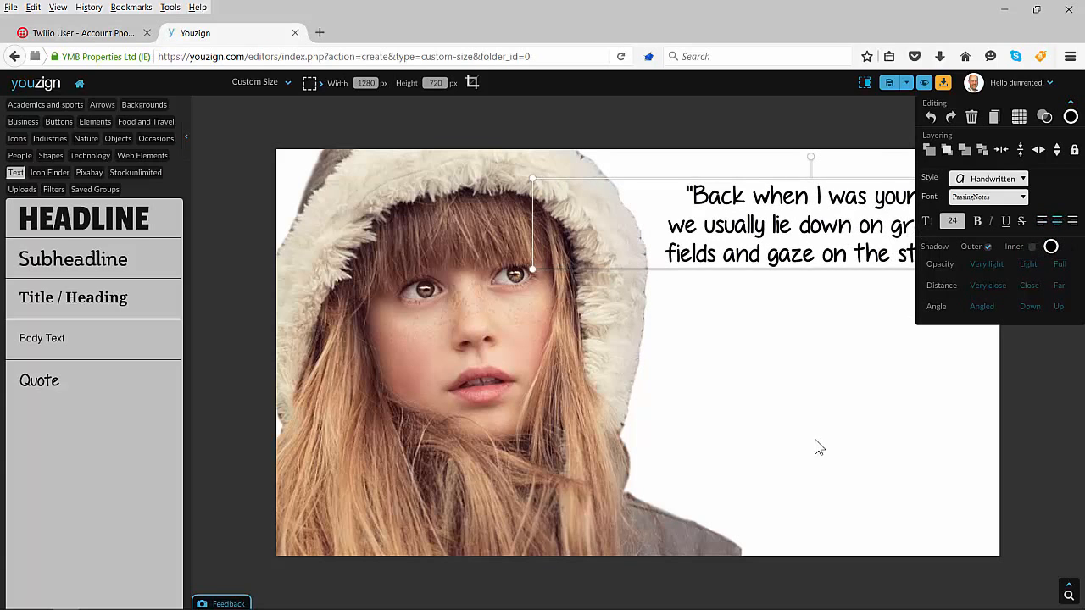
{"action": "left_click", "coordinate": [901, 434]}
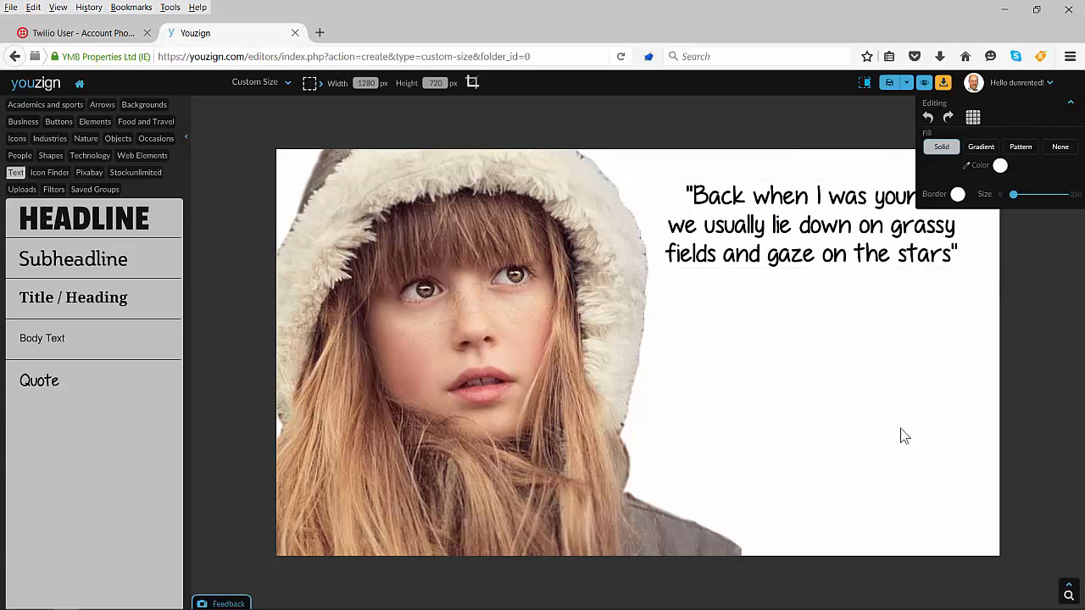
Step: Apply a gradient fill to the canvas background and change its second colour to medium blue
{"action": "left_click", "coordinate": [986, 154]}
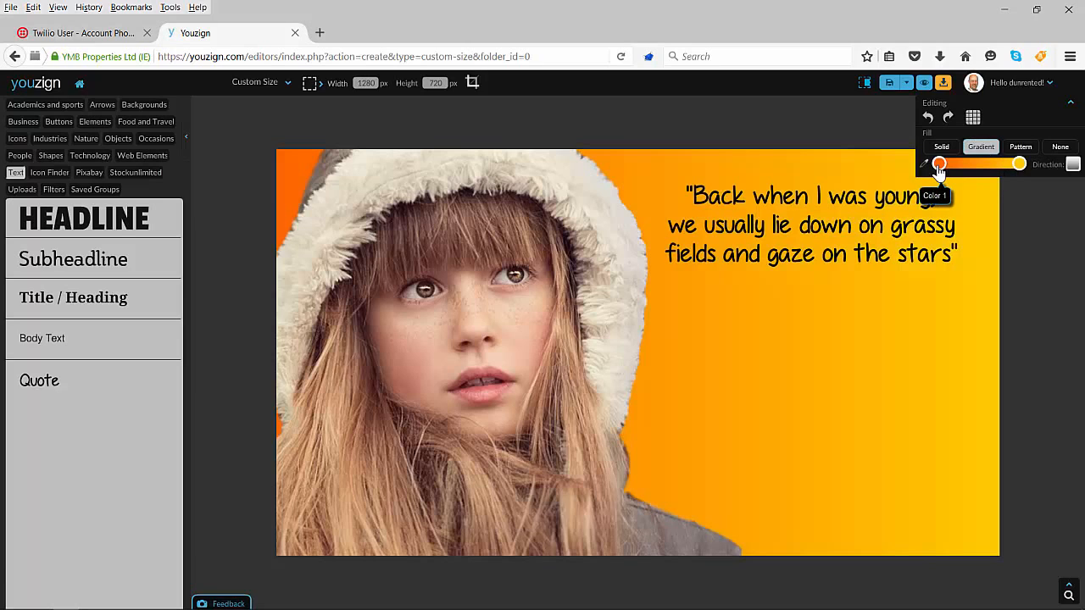
{"action": "mouse_move", "coordinate": [939, 170]}
{"action": "left_mouse_down"}
{"action": "mouse_move", "coordinate": [981, 170]}
{"action": "mouse_move", "coordinate": [937, 169]}
{"action": "left_mouse_up"}
{"action": "left_click", "coordinate": [1021, 165]}
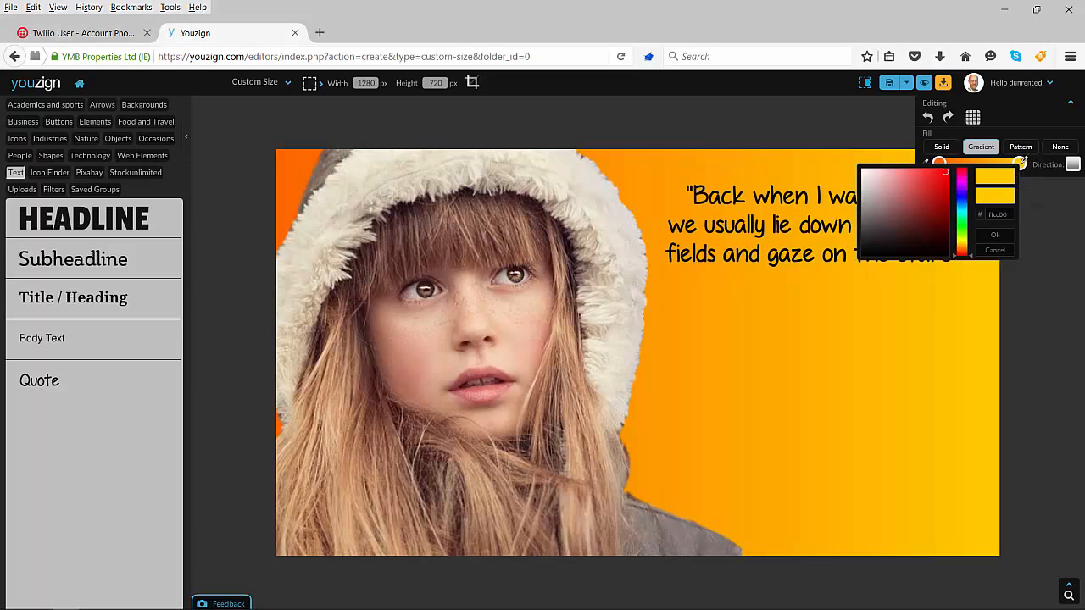
{"action": "left_click", "coordinate": [960, 234]}
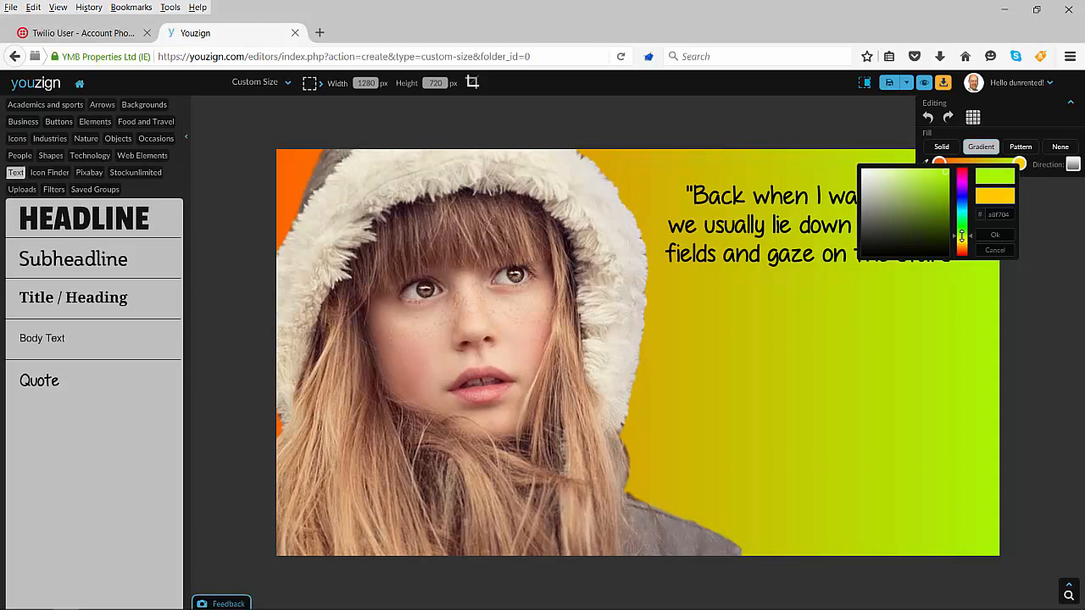
{"action": "left_click", "coordinate": [961, 203]}
{"action": "left_click", "coordinate": [917, 174]}
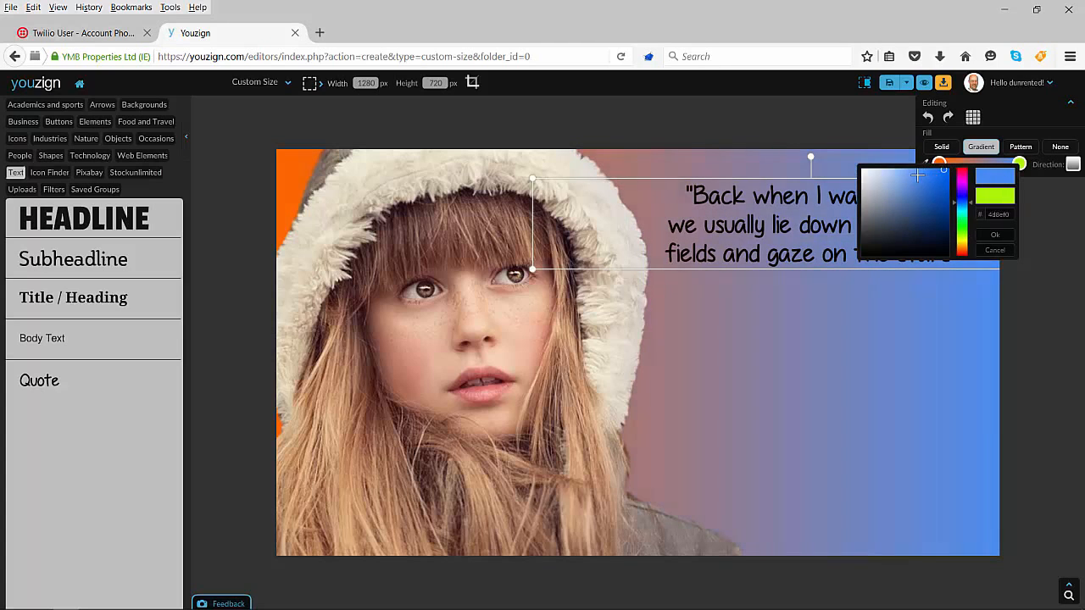
{"action": "key", "text": "Return"}
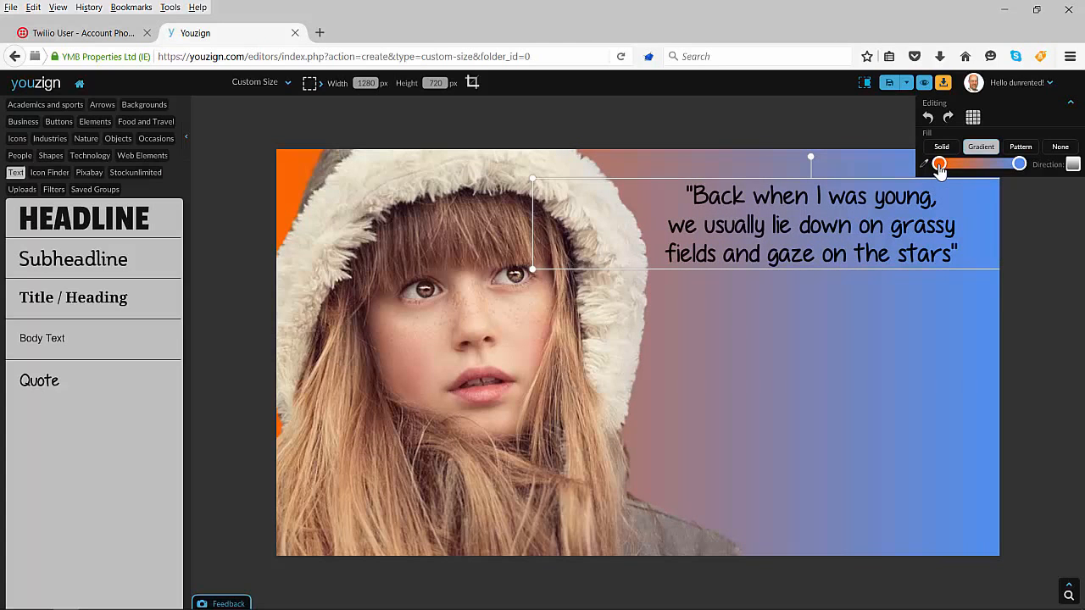
Step: Set the background gradient's first colour to vivid blue and its second colour to pale blue
{"action": "left_click", "coordinate": [939, 170]}
{"action": "left_click", "coordinate": [839, 179]}
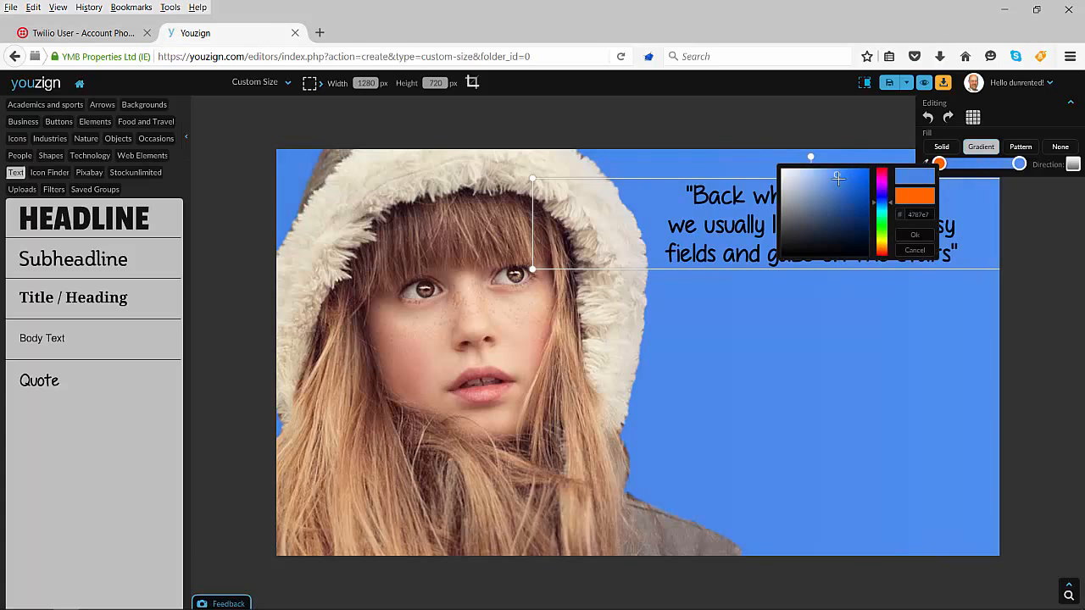
{"action": "left_click", "coordinate": [856, 173]}
{"action": "key", "text": "Return"}
{"action": "left_click", "coordinate": [1019, 166]}
{"action": "left_click_drag", "start_coordinate": [928, 178], "coordinate": [888, 174]}
{"action": "key", "text": "Return"}
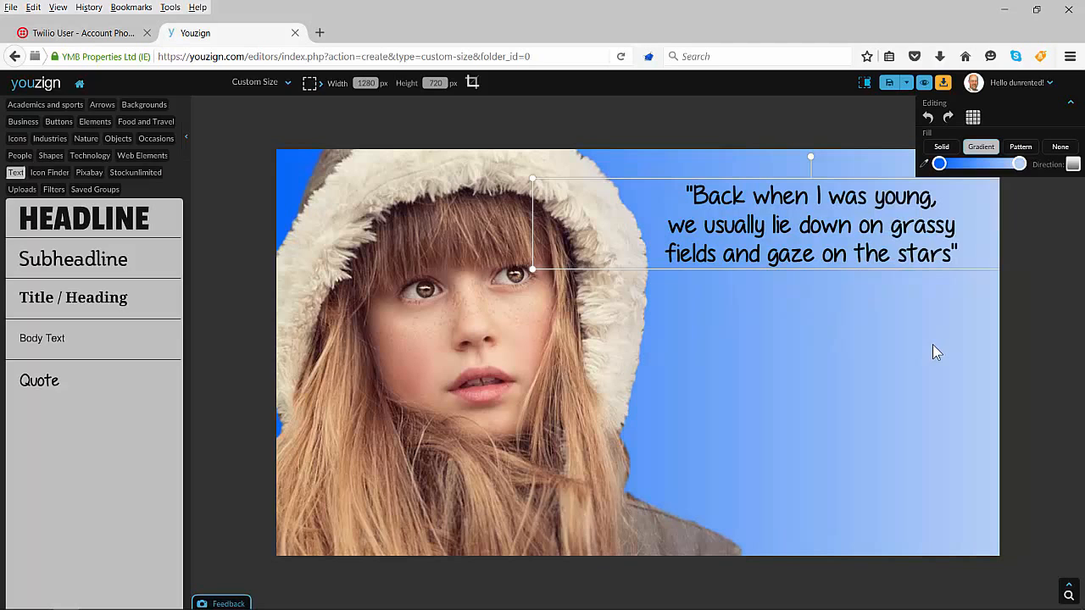
{"action": "left_click", "coordinate": [900, 368]}
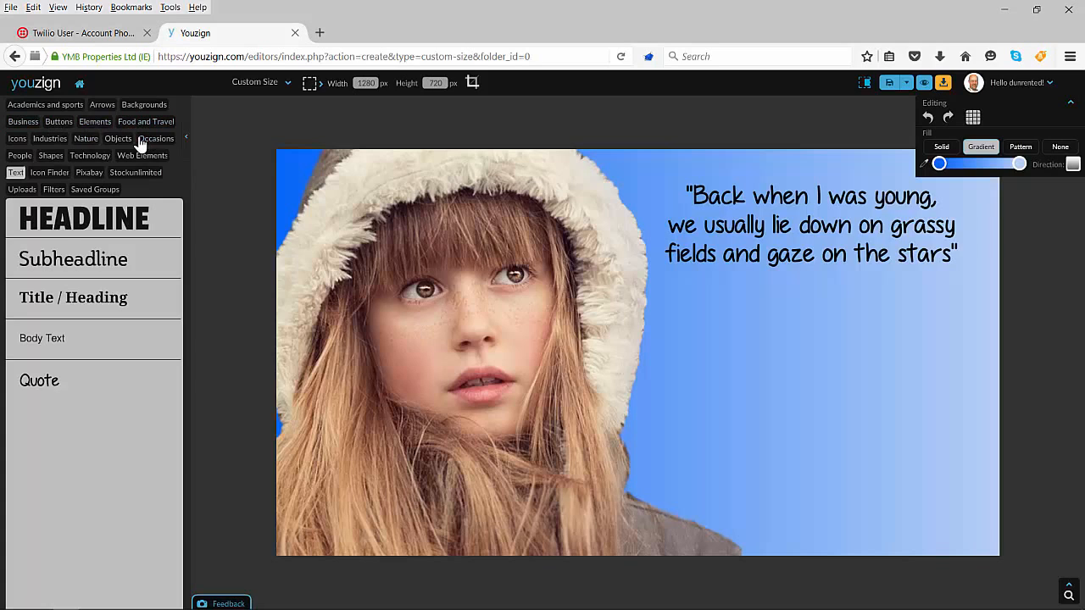
Step: Add the red button with a darker arrow section, shrink it and place it below the quote, near the canvas's right edge
{"action": "left_click", "coordinate": [59, 127]}
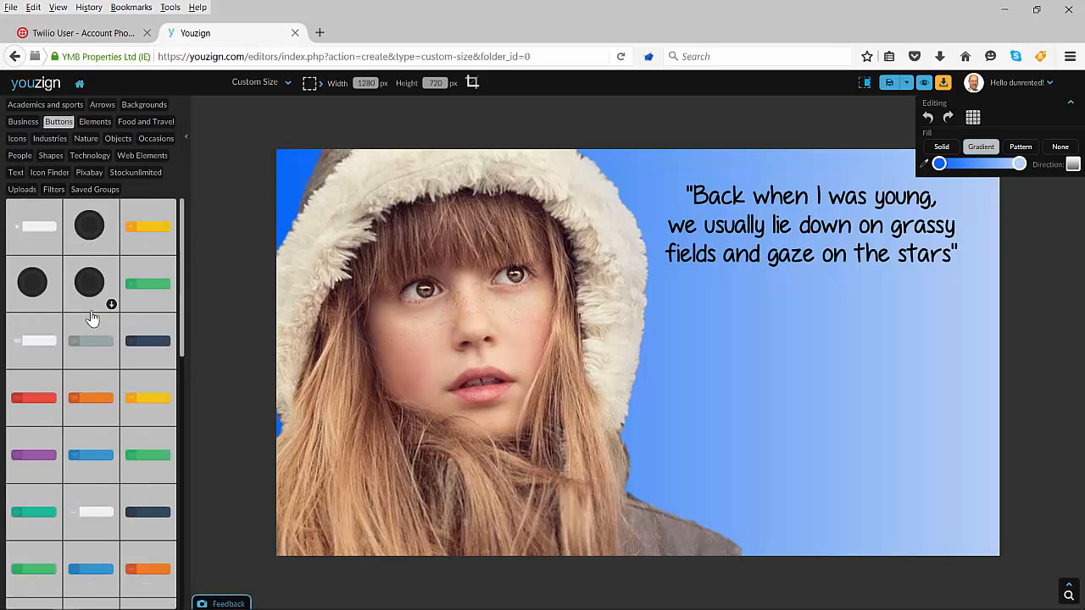
{"action": "scroll", "coordinate": [92, 315], "scroll_direction": "down", "scroll_amount": 5}
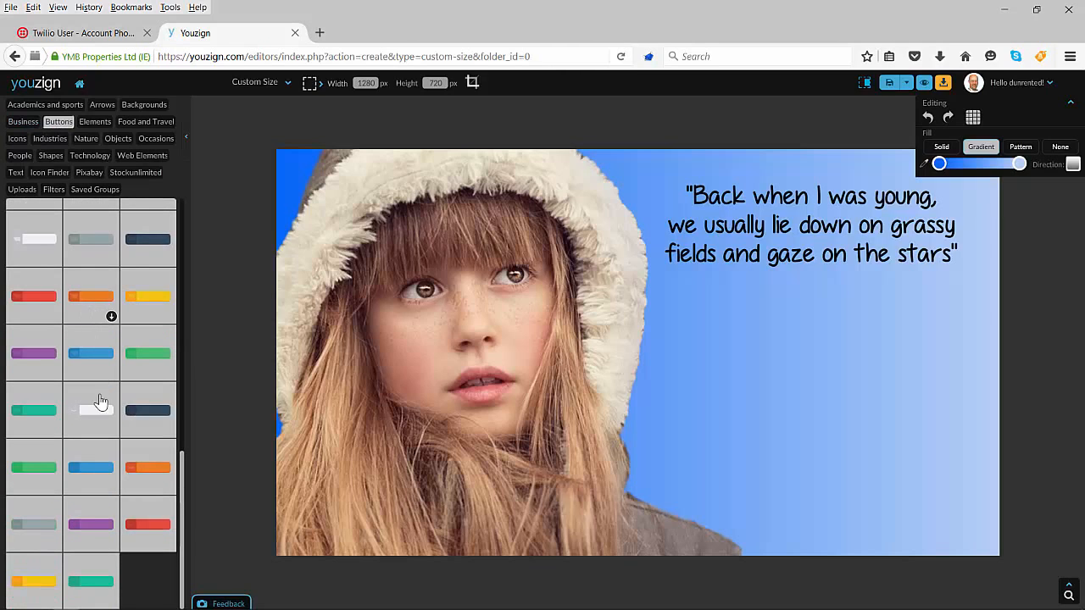
{"action": "left_click", "coordinate": [153, 532]}
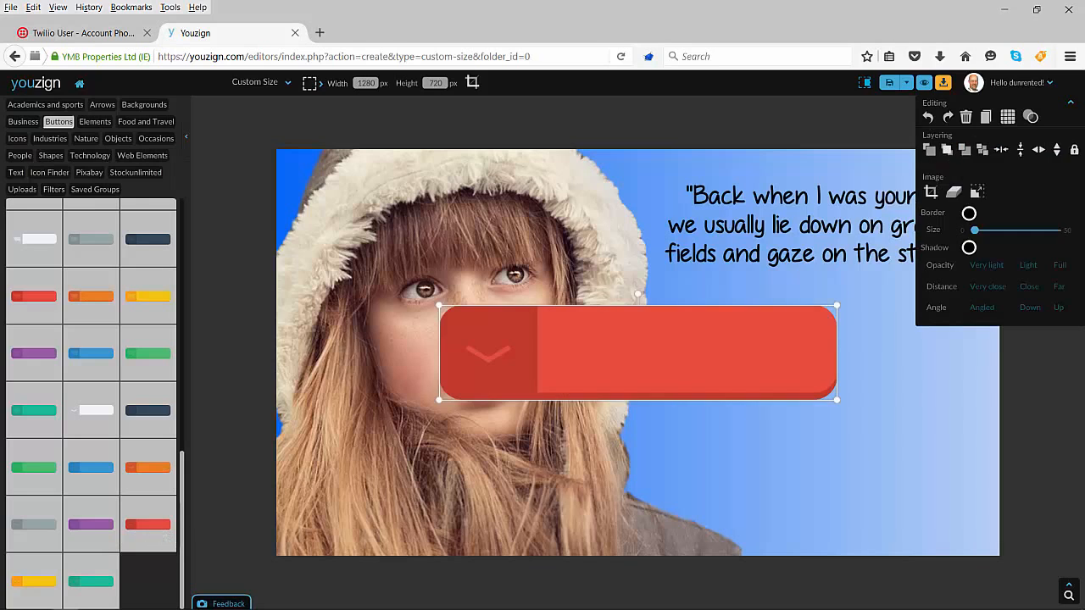
{"action": "left_click_drag", "start_coordinate": [436, 303], "coordinate": [547, 294]}
{"action": "left_click_drag", "start_coordinate": [685, 349], "coordinate": [835, 429]}
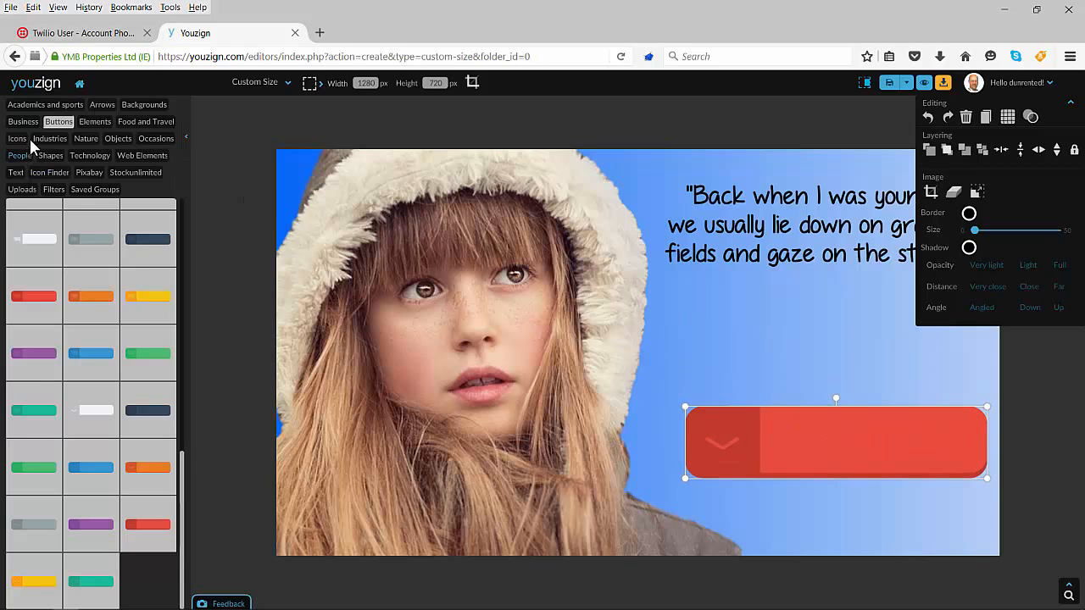
Step: Add a Headline text element, shrink it slightly and replace its text with "Click Here"
{"action": "left_click", "coordinate": [16, 173]}
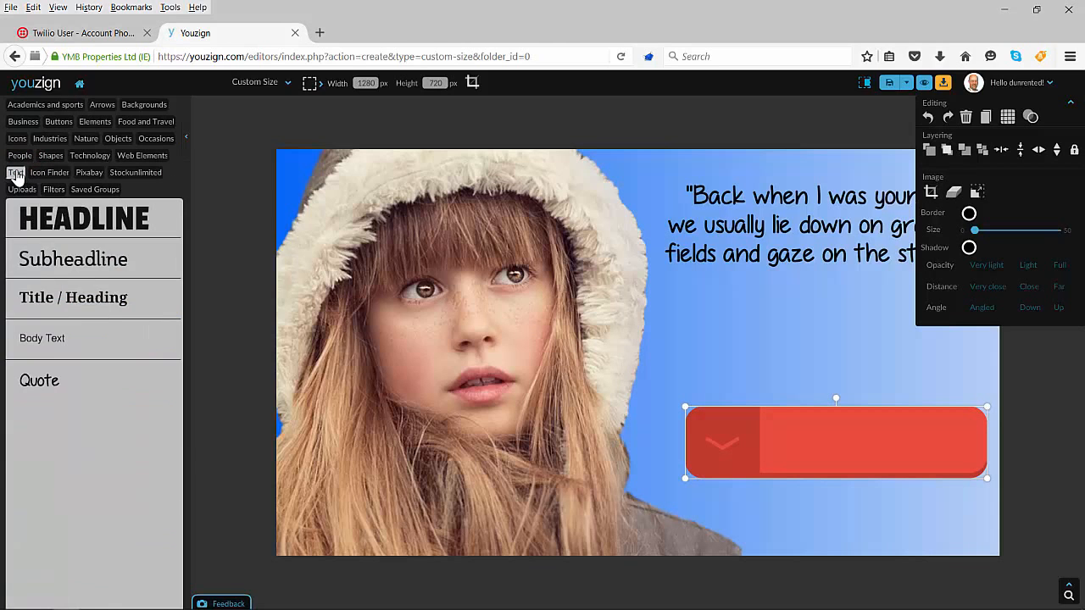
{"action": "left_click", "coordinate": [71, 222]}
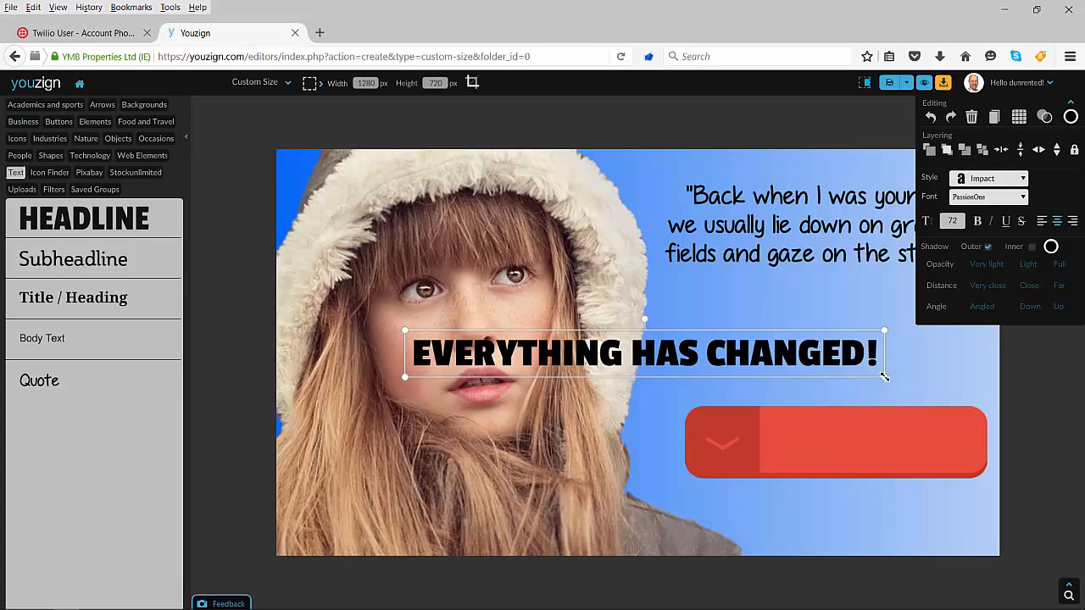
{"action": "left_click_drag", "start_coordinate": [885, 377], "coordinate": [812, 371]}
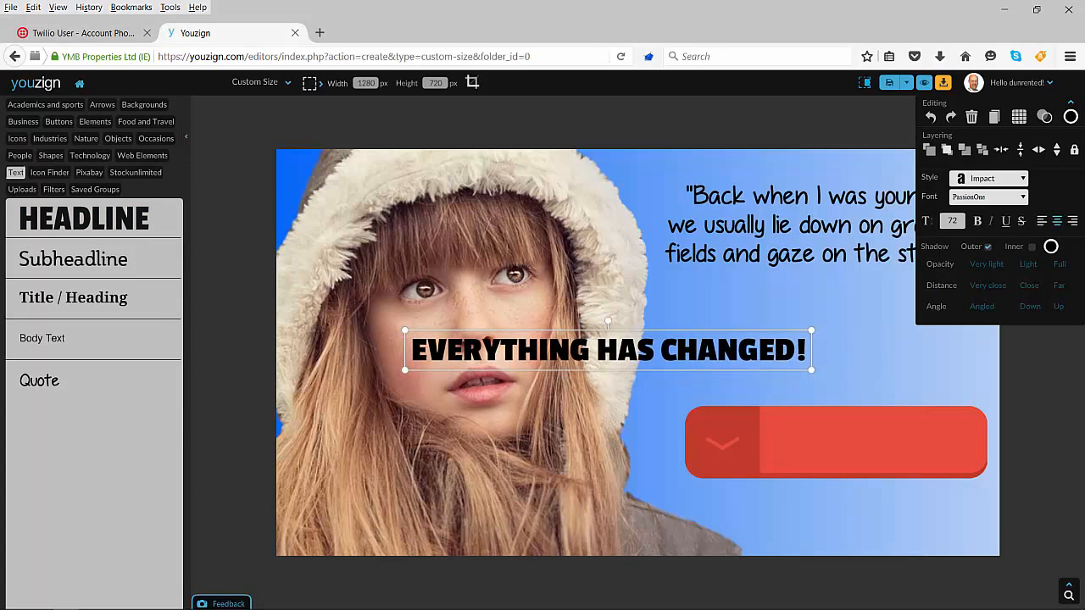
{"action": "double_click", "coordinate": [603, 354]}
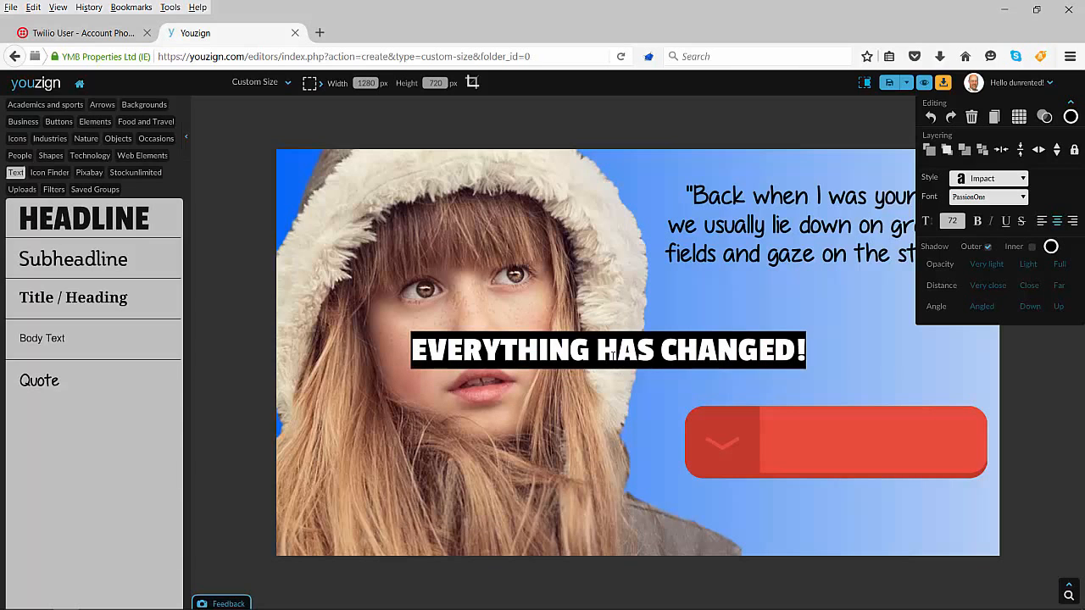
{"action": "type", "text": "Click Here"}
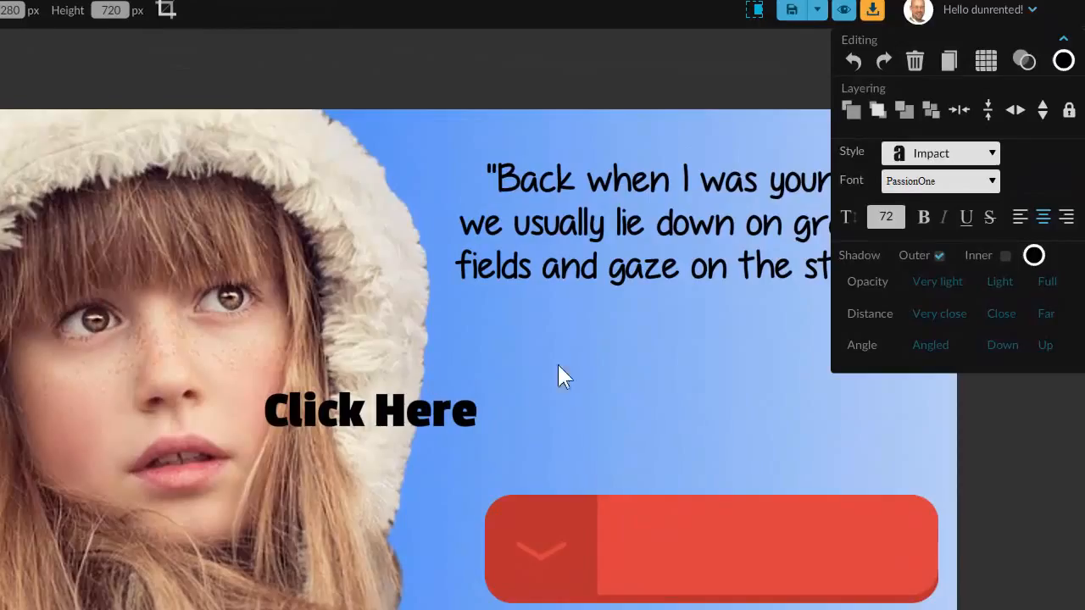
Step: Move the "Click Here" text onto the red button and make it white with a white inner shadow instead of the outer one
{"action": "left_click", "coordinate": [540, 351]}
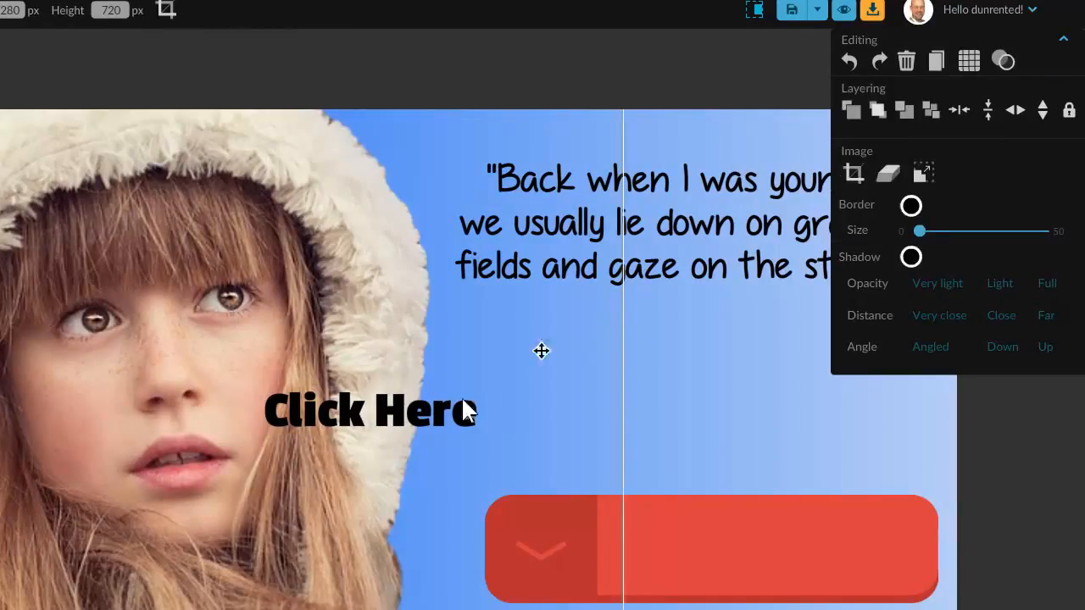
{"action": "left_click", "coordinate": [431, 412]}
{"action": "left_click_drag", "start_coordinate": [430, 412], "coordinate": [789, 550]}
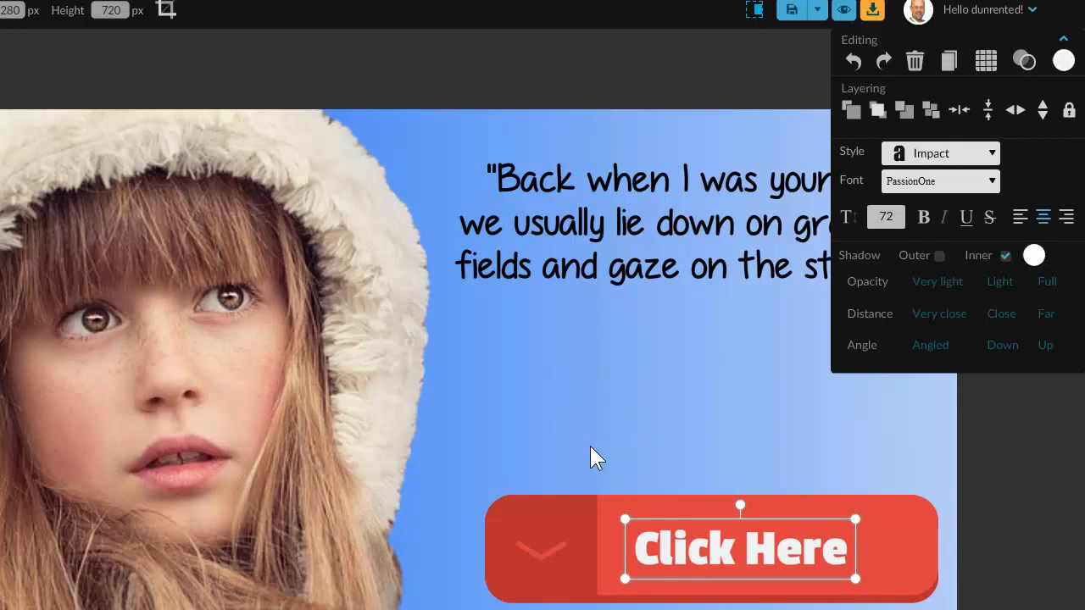
Step: Duplicate the "Click Here" text, offset the copy up and to the right, and recolour the original black
{"action": "left_click", "coordinate": [949, 63]}
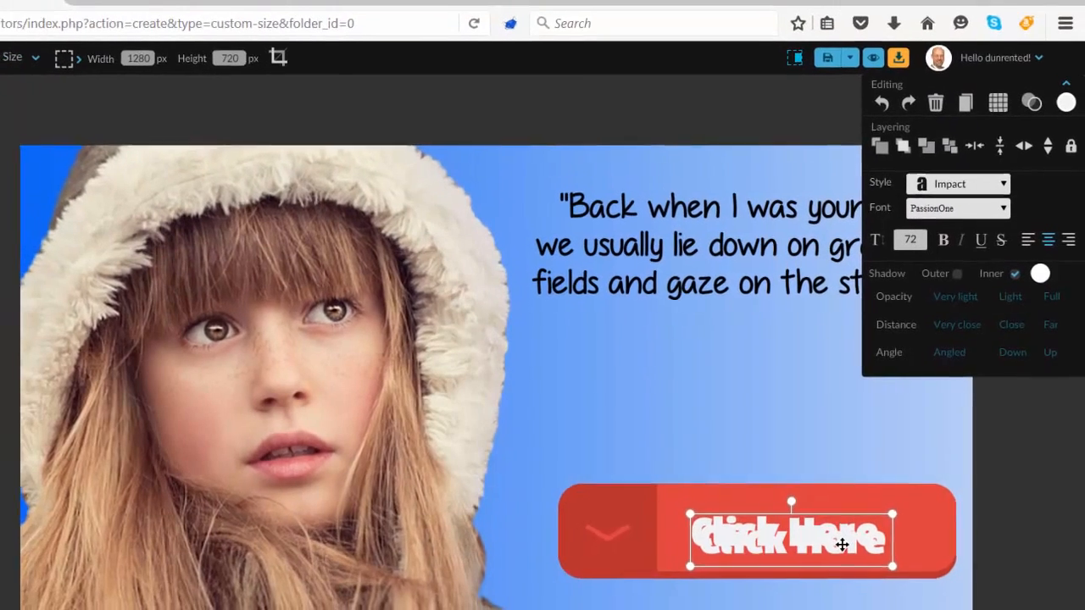
{"action": "left_click_drag", "start_coordinate": [842, 545], "coordinate": [867, 518]}
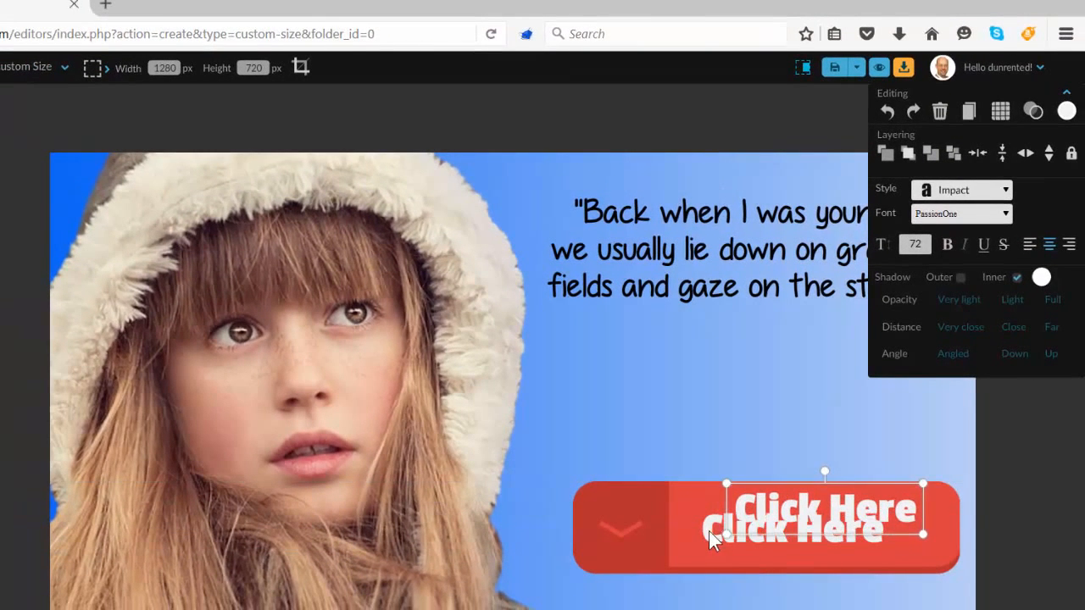
{"action": "left_click", "coordinate": [709, 531]}
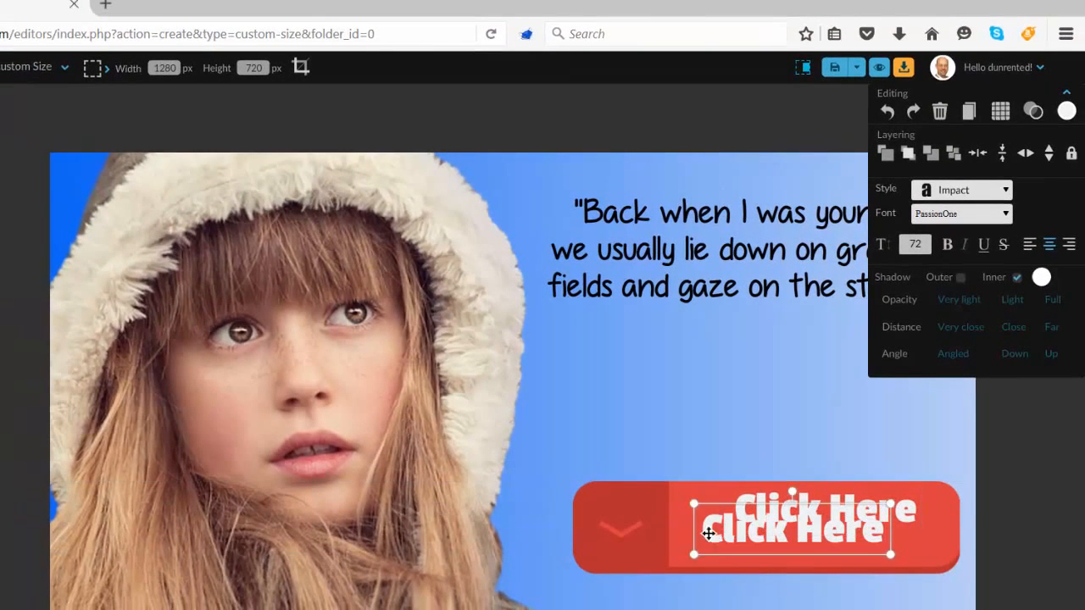
{"action": "left_click", "coordinate": [1066, 113]}
{"action": "left_click_drag", "start_coordinate": [968, 124], "coordinate": [975, 224]}
{"action": "left_click", "coordinate": [974, 242]}
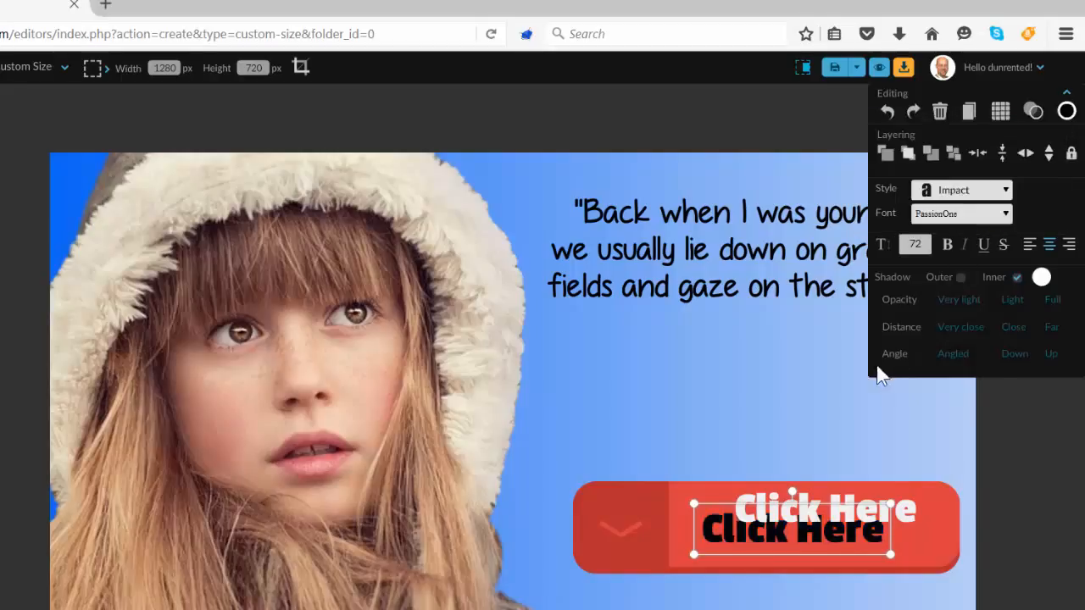
{"action": "left_click", "coordinate": [861, 392]}
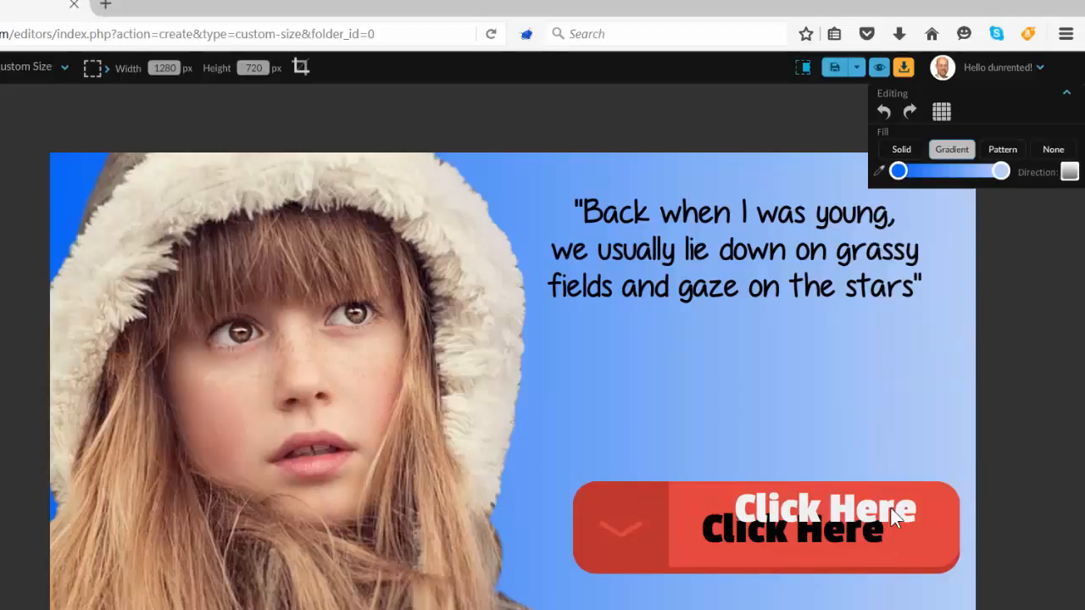
Step: Place the white "Click Here" copy slightly above the black one to form a drop shadow
{"action": "left_click", "coordinate": [891, 509]}
{"action": "left_click_drag", "start_coordinate": [891, 508], "coordinate": [858, 523]}
{"action": "left_click", "coordinate": [855, 426]}
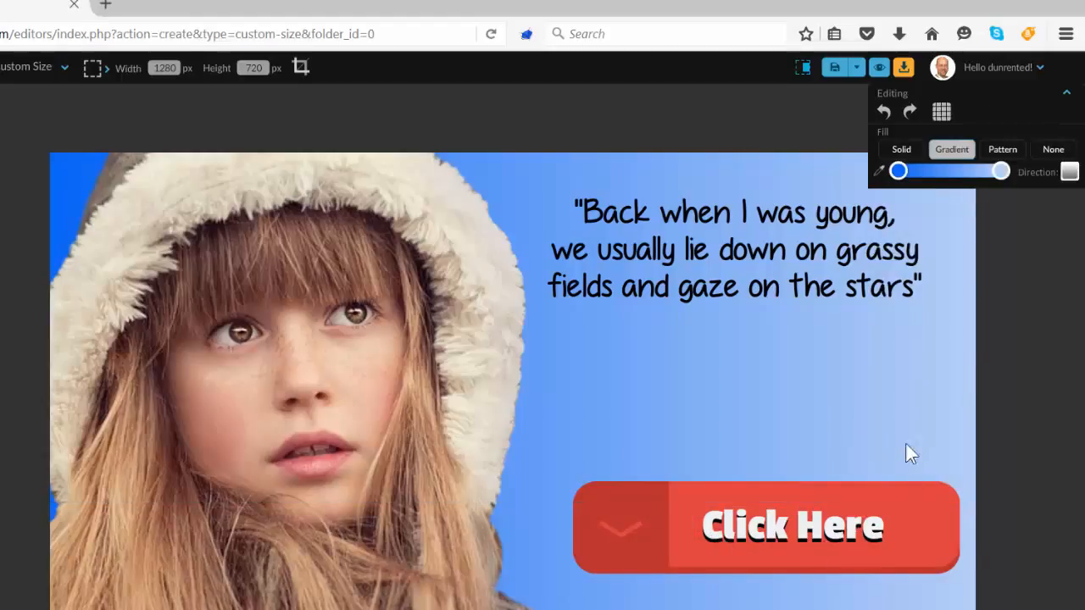
Step: Delete both the white and the black "Click Here" texts from the red button
{"action": "left_click", "coordinate": [811, 532]}
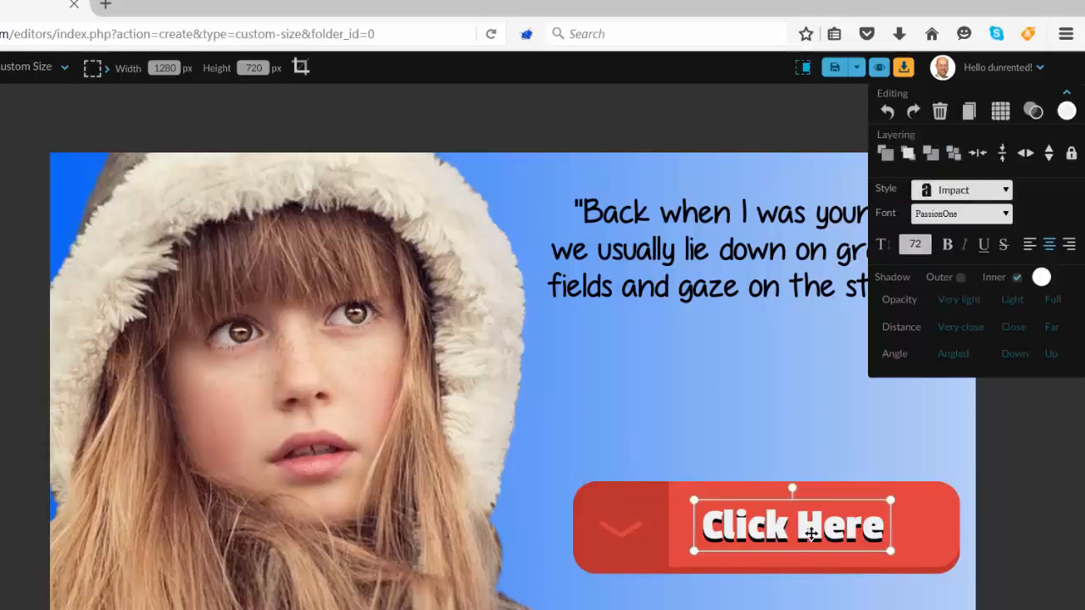
{"action": "key", "text": "Delete"}
{"action": "left_click", "coordinate": [812, 533]}
{"action": "key", "text": "Delete"}
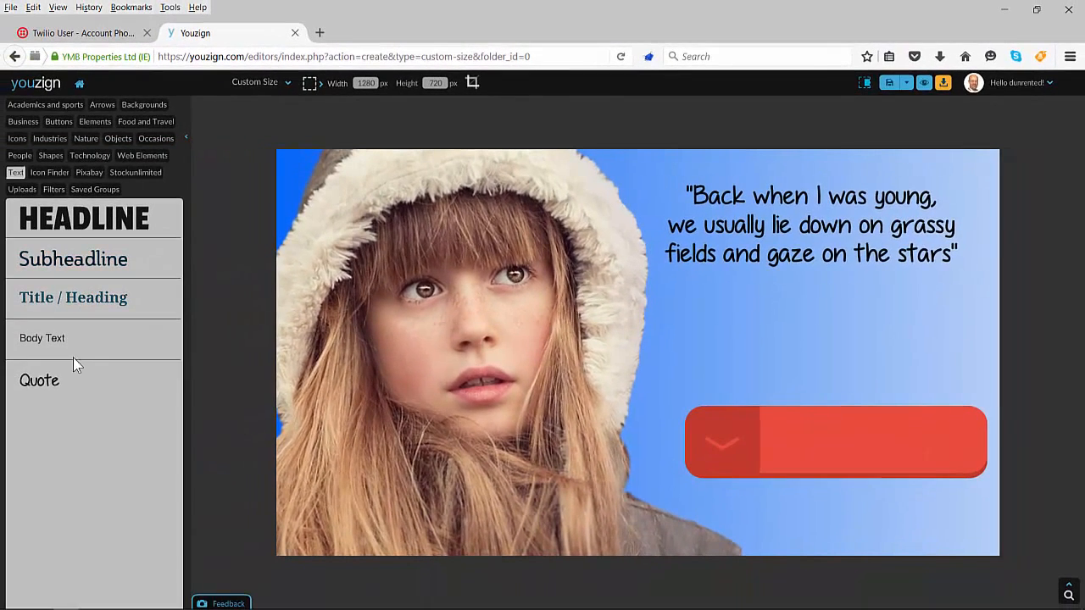
Step: Add a headline text reading "Watch Video" and place it on the red button
{"action": "left_click", "coordinate": [71, 222]}
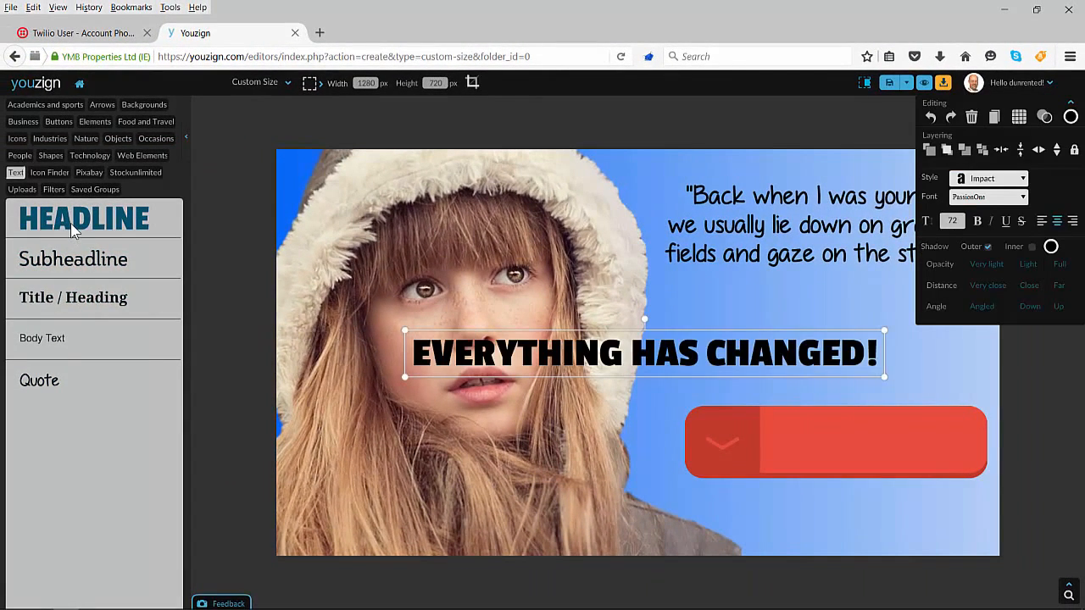
{"action": "double_click", "coordinate": [636, 358]}
{"action": "type", "text": "W"}
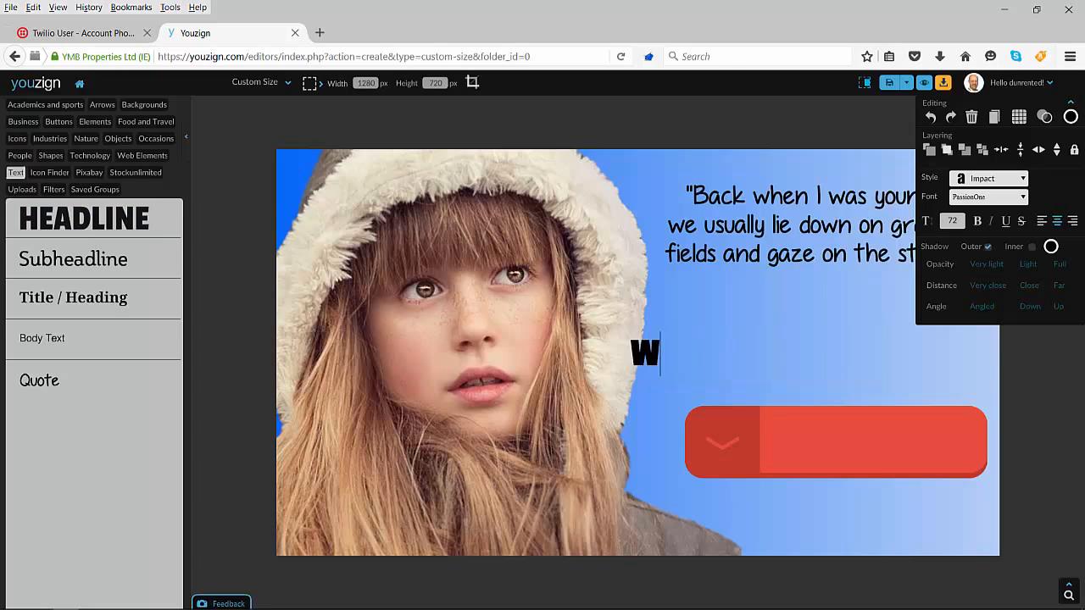
{"action": "type", "text": "atch th"}
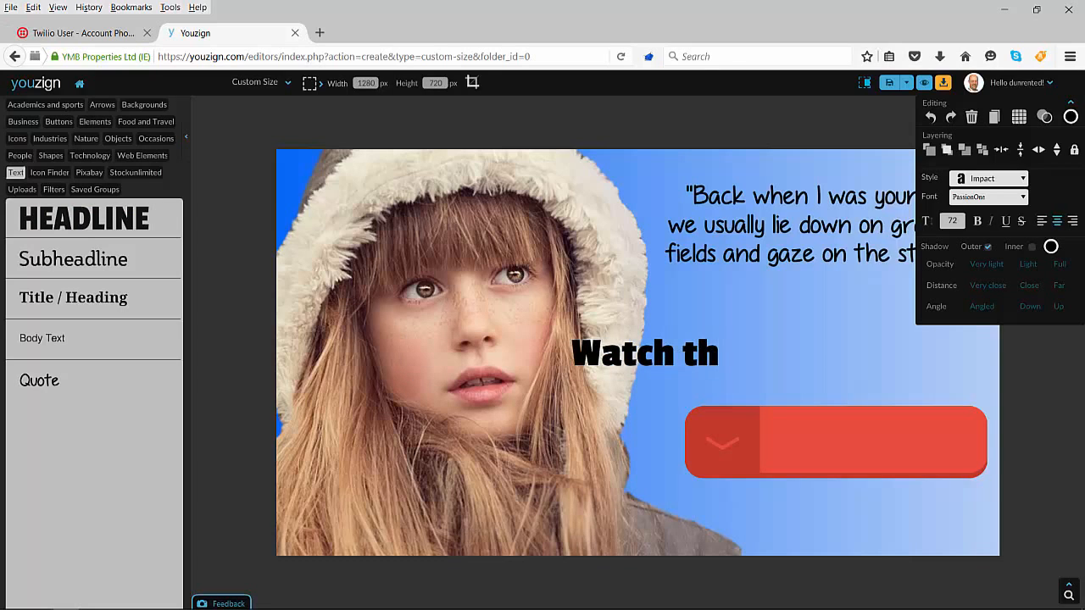
{"action": "key", "text": "BackSpace"}
{"action": "key", "text": "BackSpace"}
{"action": "key", "text": "BackSpace"}
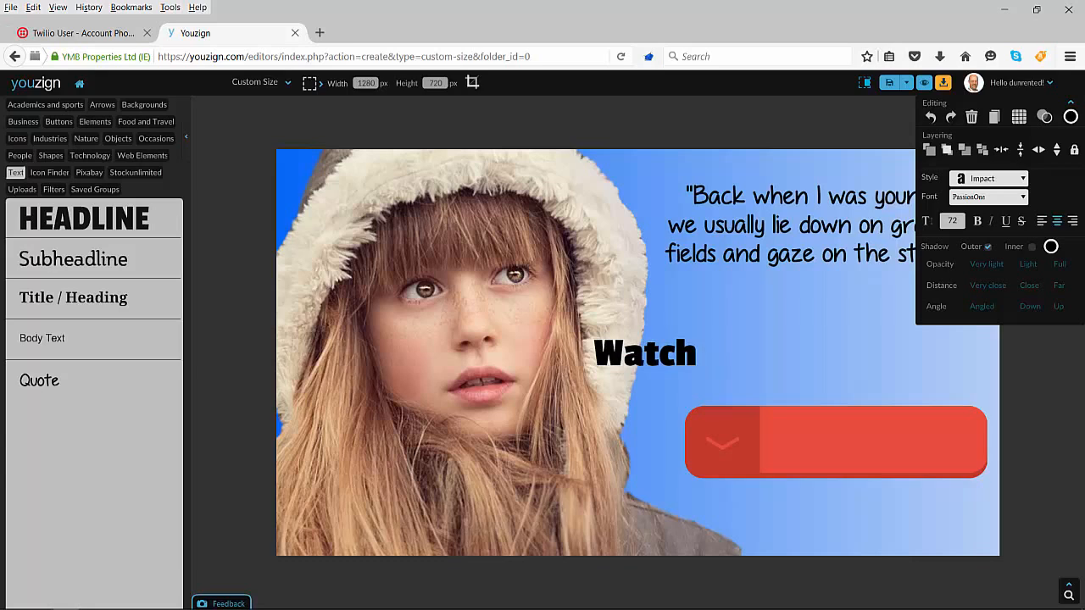
{"action": "type", "text": "Video"}
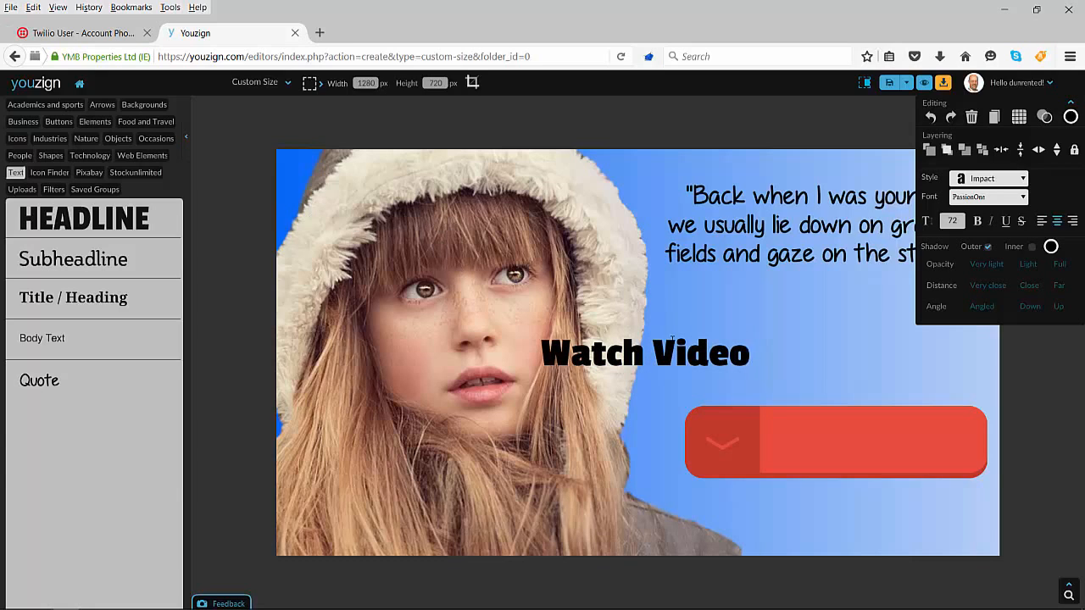
{"action": "left_click", "coordinate": [780, 365]}
{"action": "left_click", "coordinate": [698, 356]}
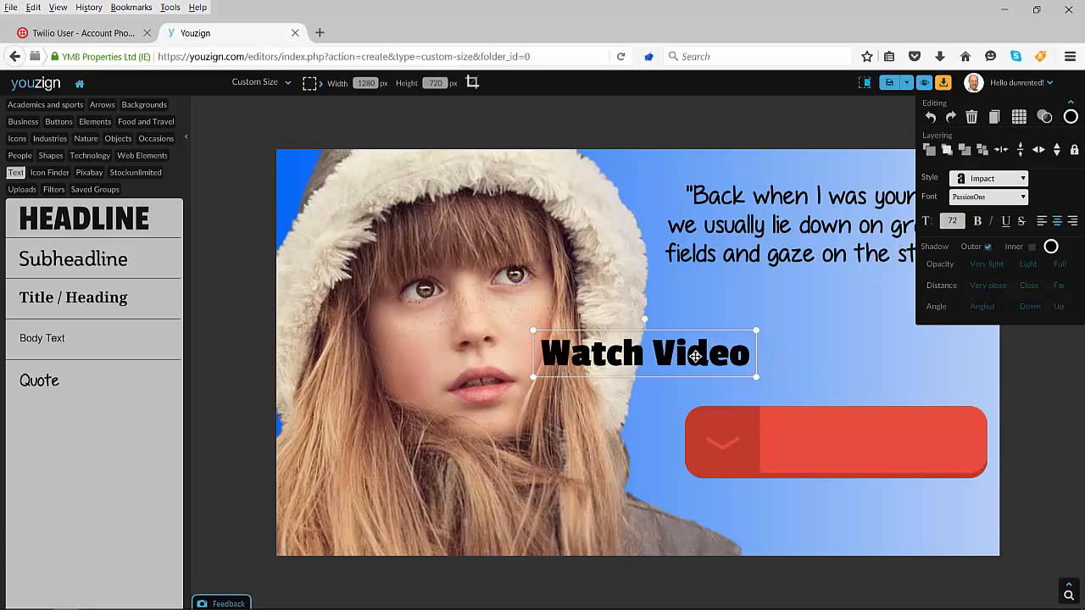
{"action": "left_click_drag", "start_coordinate": [698, 356], "coordinate": [920, 443]}
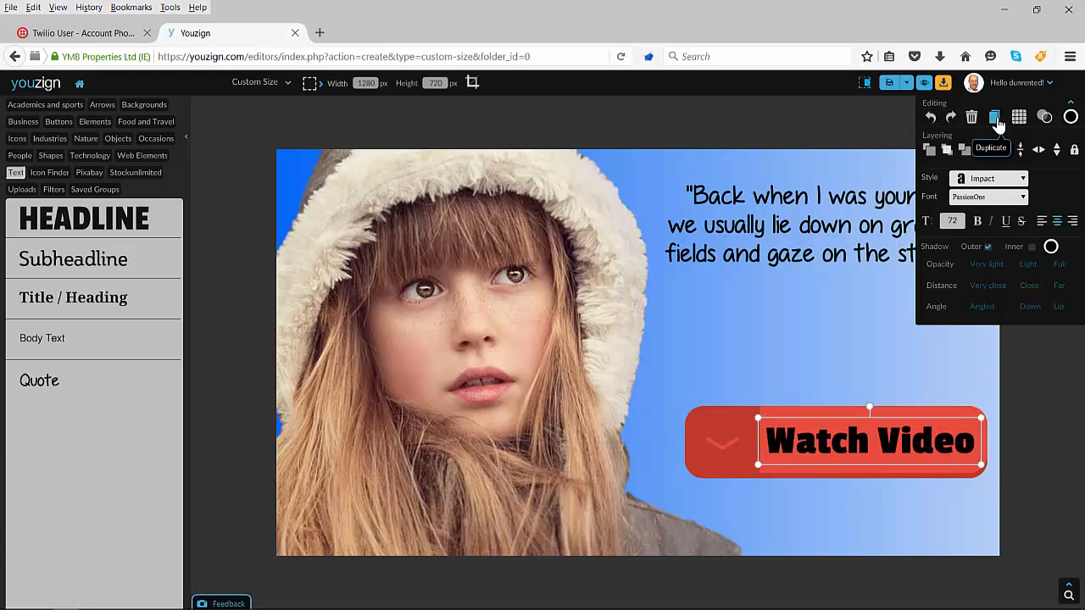
Step: Duplicate the "Watch Video" text, make the copy white and place it slightly above the black original to form a drop shadow
{"action": "left_click", "coordinate": [996, 119]}
{"action": "left_click", "coordinate": [1071, 119]}
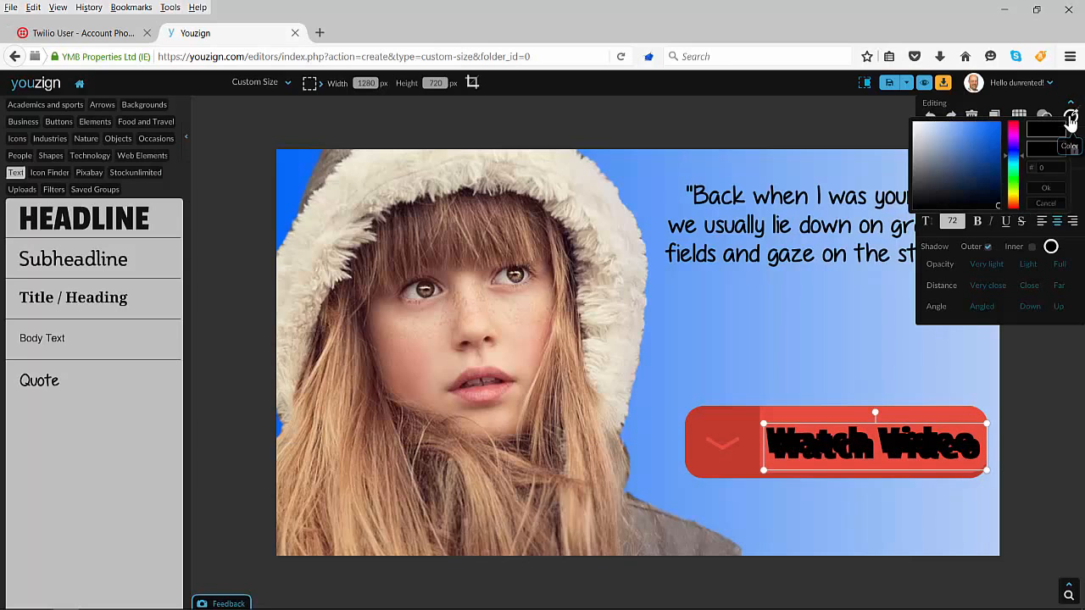
{"action": "left_click", "coordinate": [916, 126]}
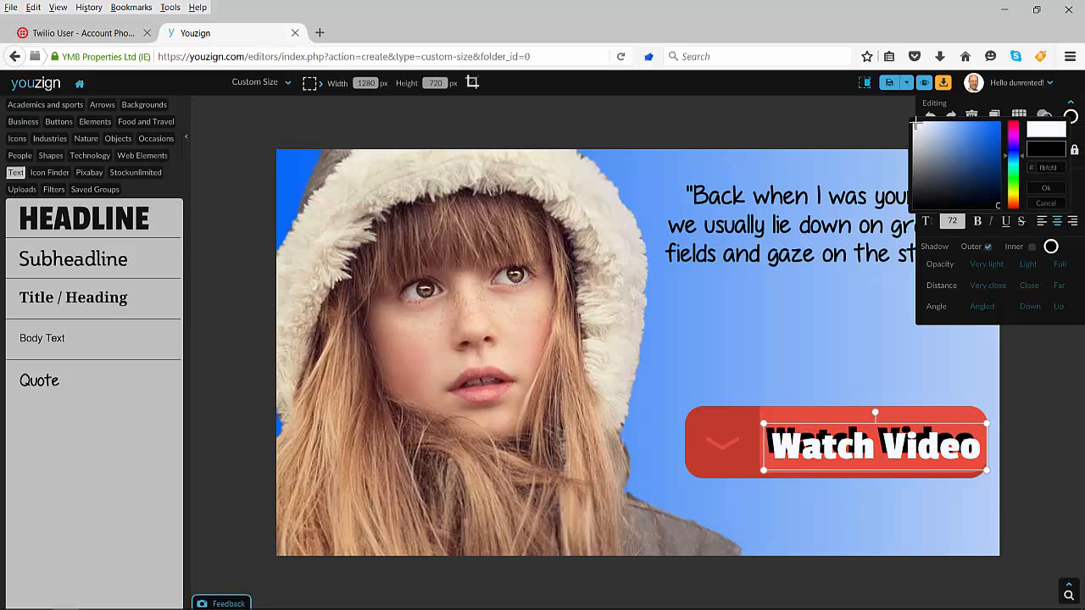
{"action": "left_click", "coordinate": [916, 124]}
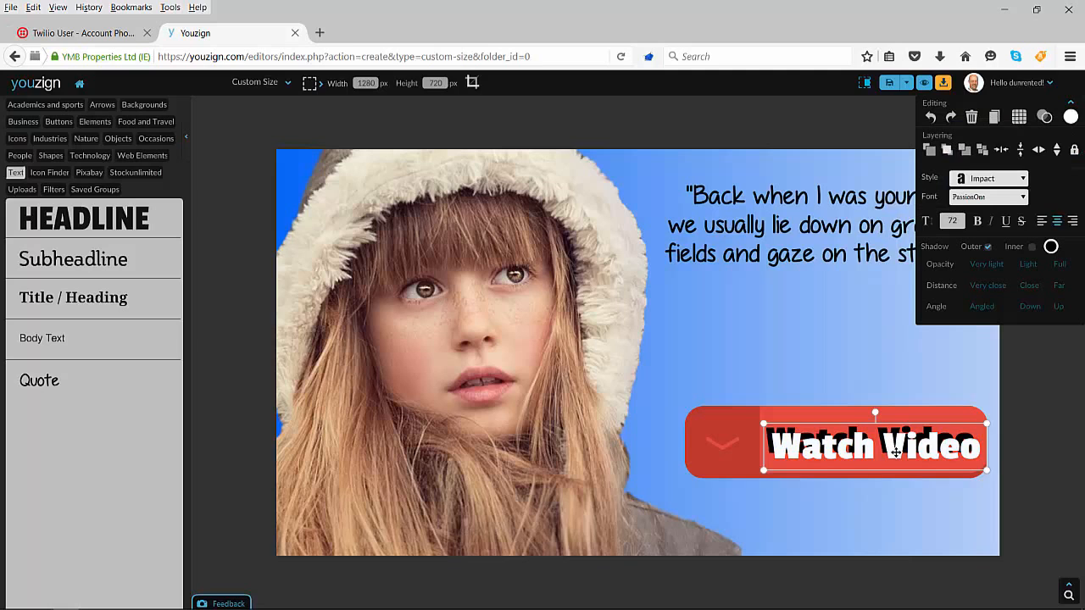
{"action": "left_click_drag", "start_coordinate": [896, 451], "coordinate": [889, 443]}
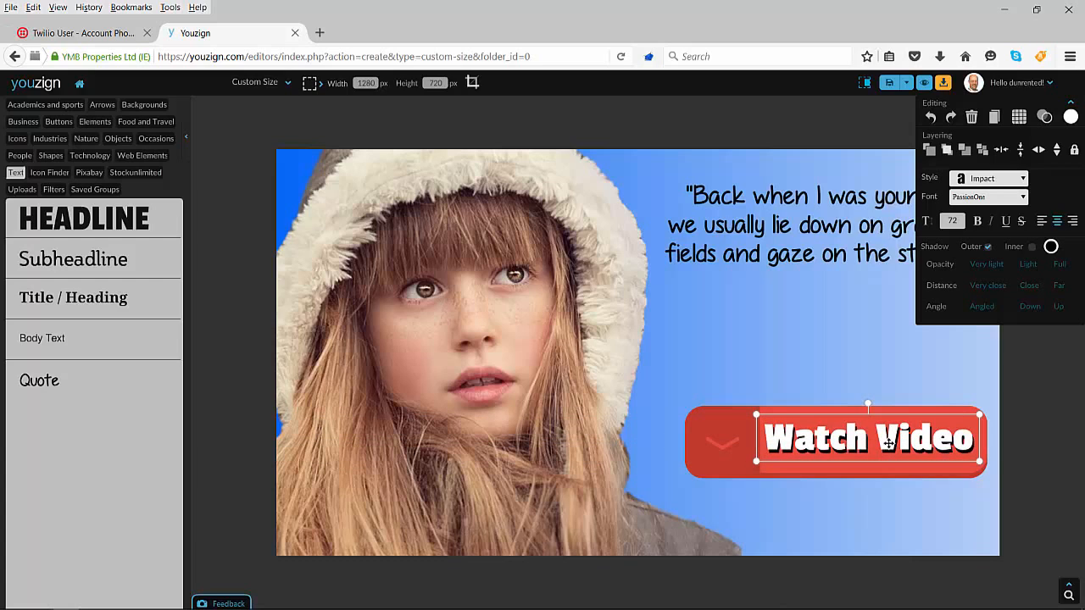
{"action": "left_click", "coordinate": [825, 334]}
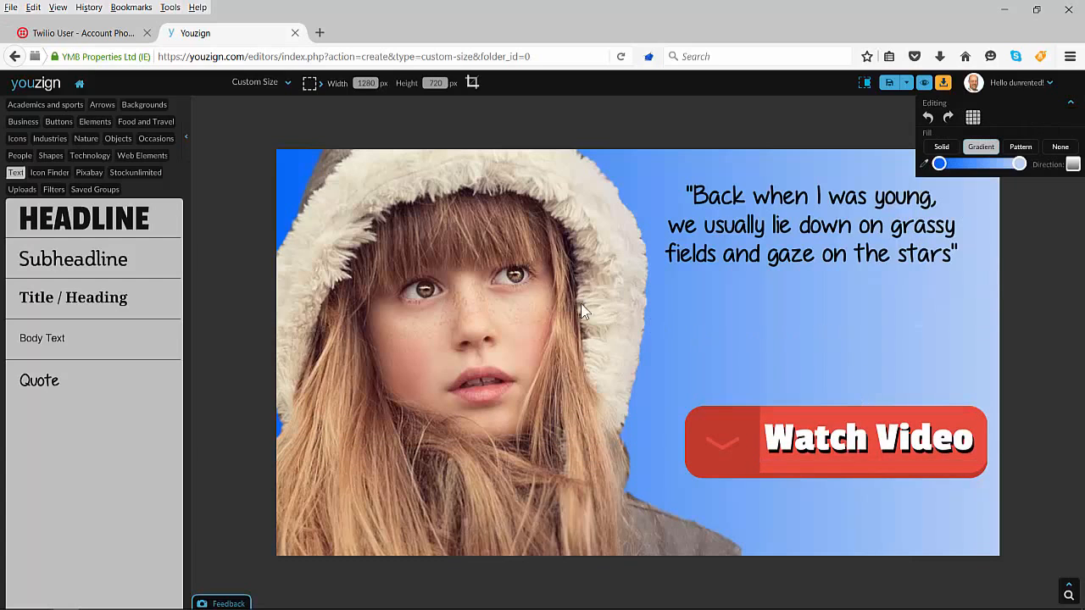
{"action": "left_click", "coordinate": [824, 244]}
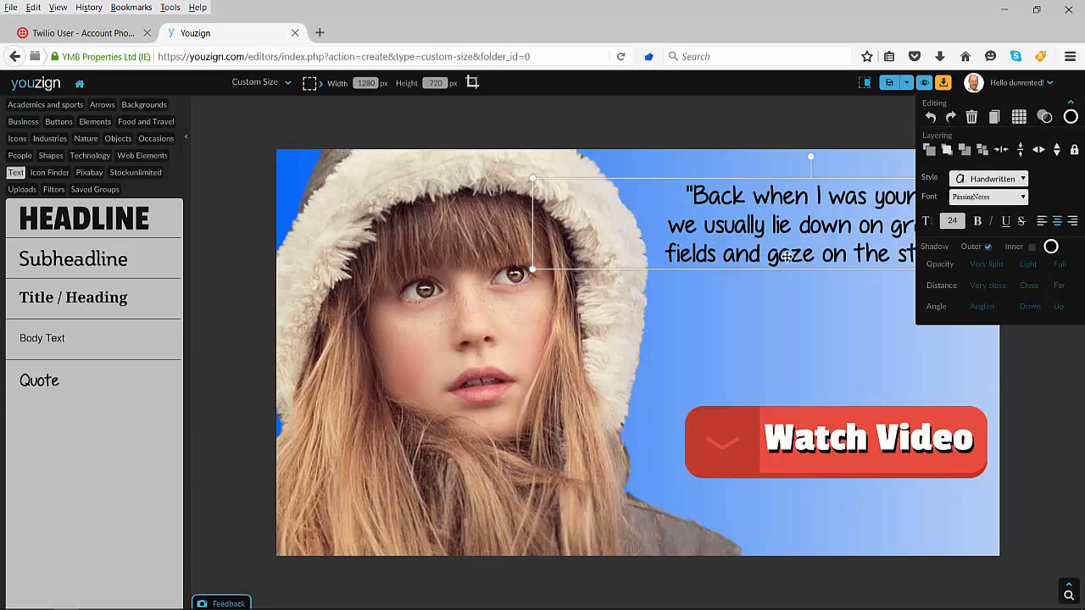
{"action": "left_click", "coordinate": [795, 322]}
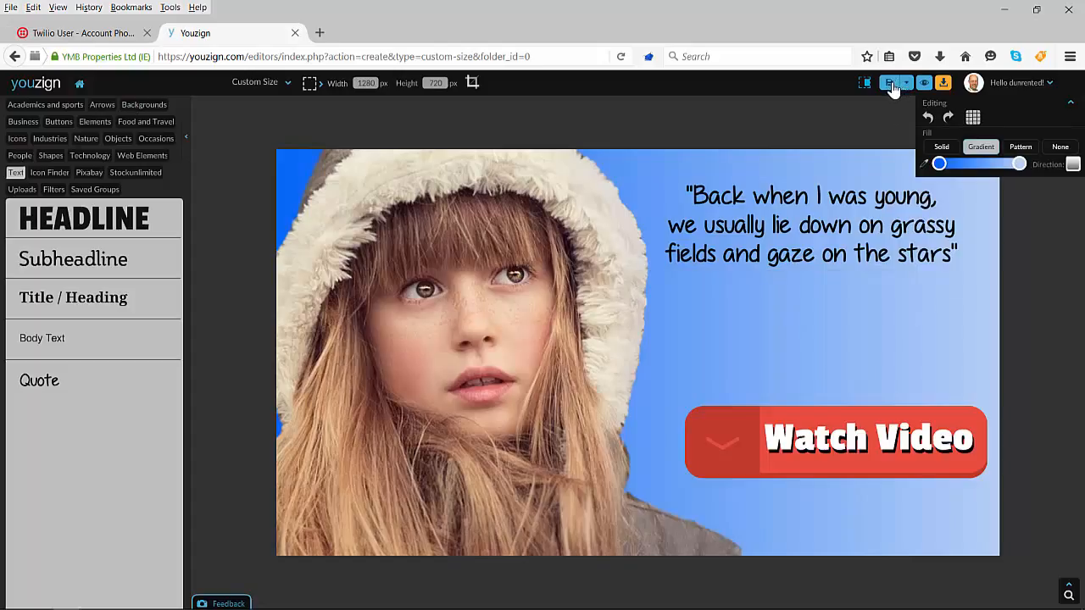
Step: Save the design under the title "Thumbnail1"
{"action": "mouse_move", "coordinate": [892, 89]}
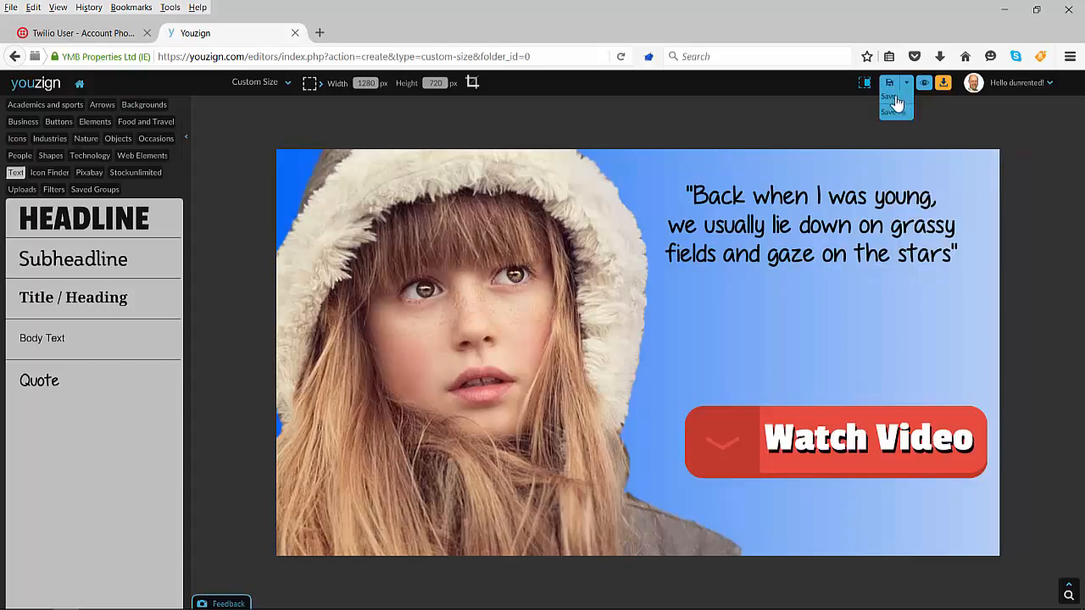
{"action": "left_click", "coordinate": [893, 108]}
{"action": "left_click", "coordinate": [633, 225]}
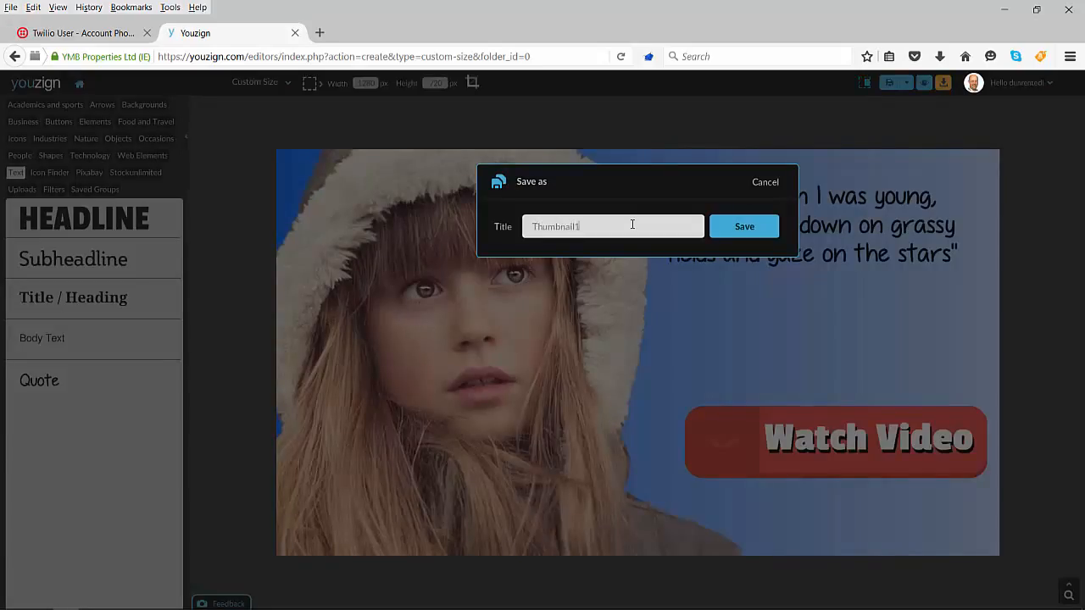
{"action": "left_click", "coordinate": [716, 229]}
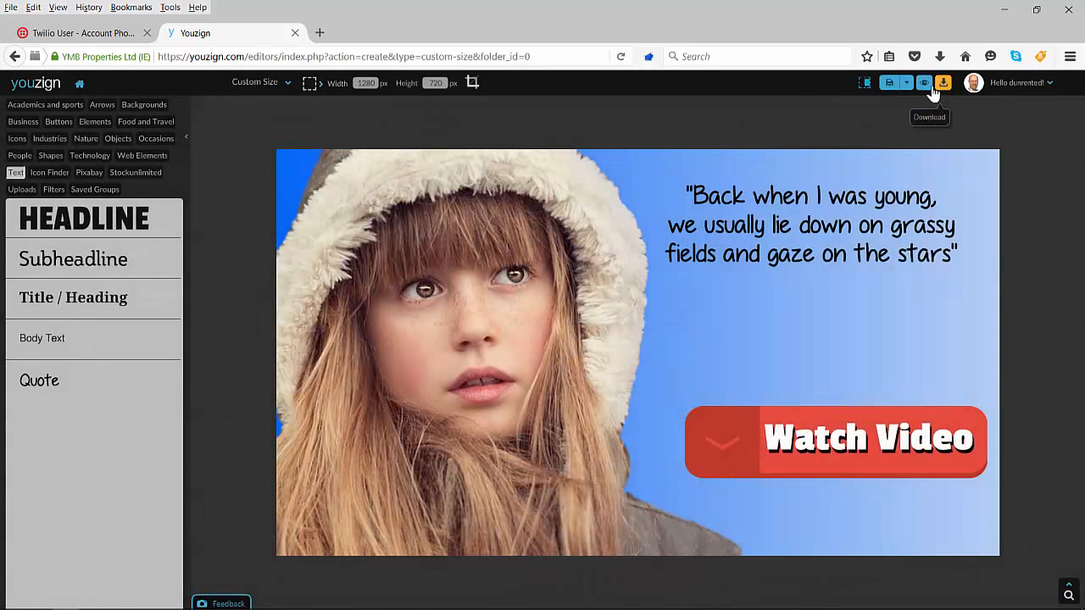
Step: Preview the finished image and return to the editor
{"action": "left_click", "coordinate": [934, 90]}
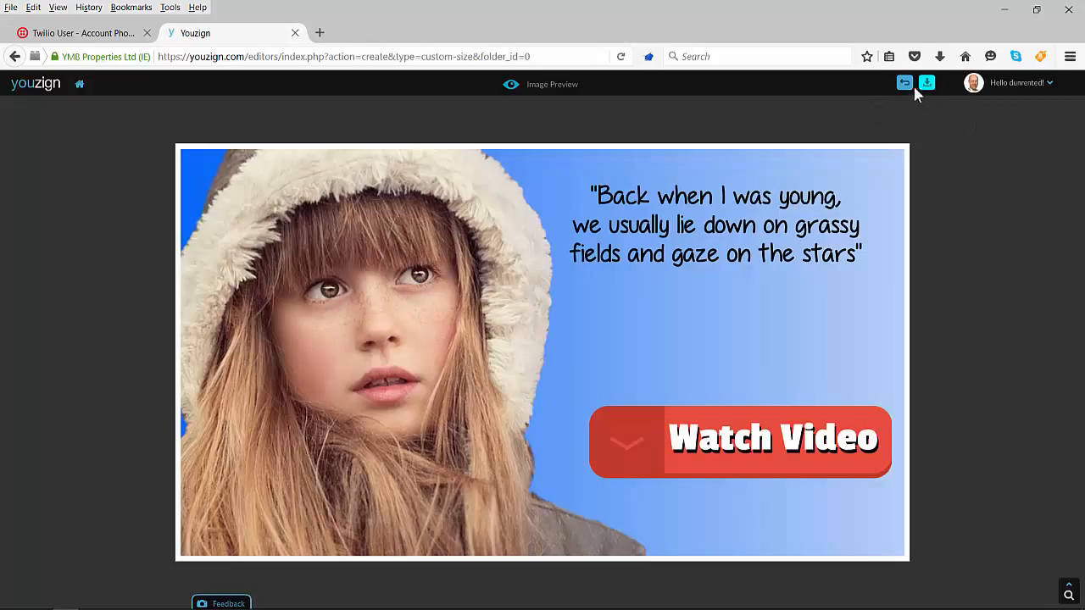
{"action": "left_click", "coordinate": [906, 82]}
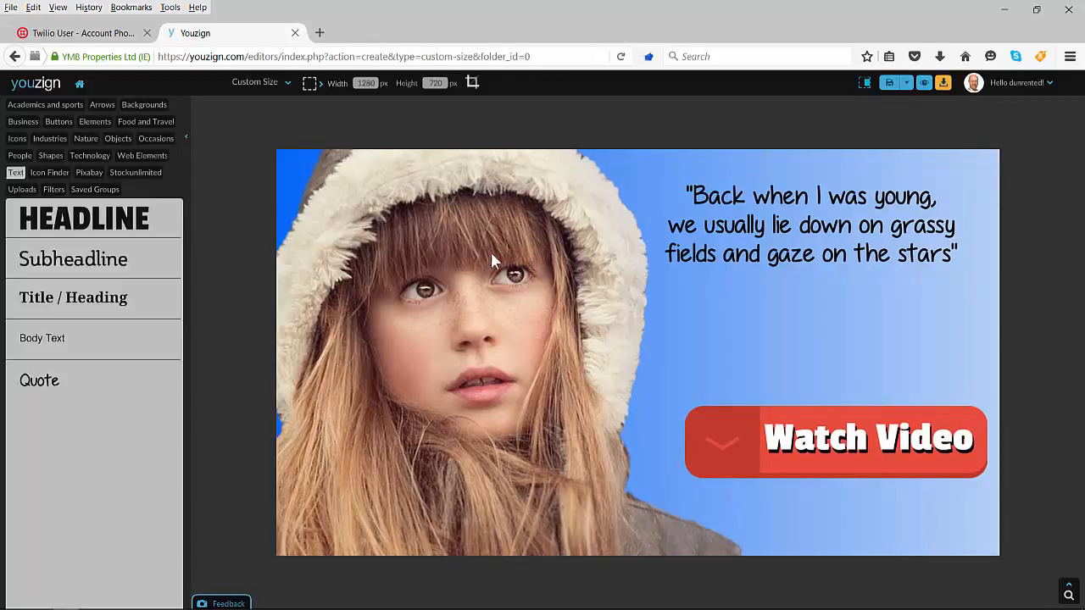